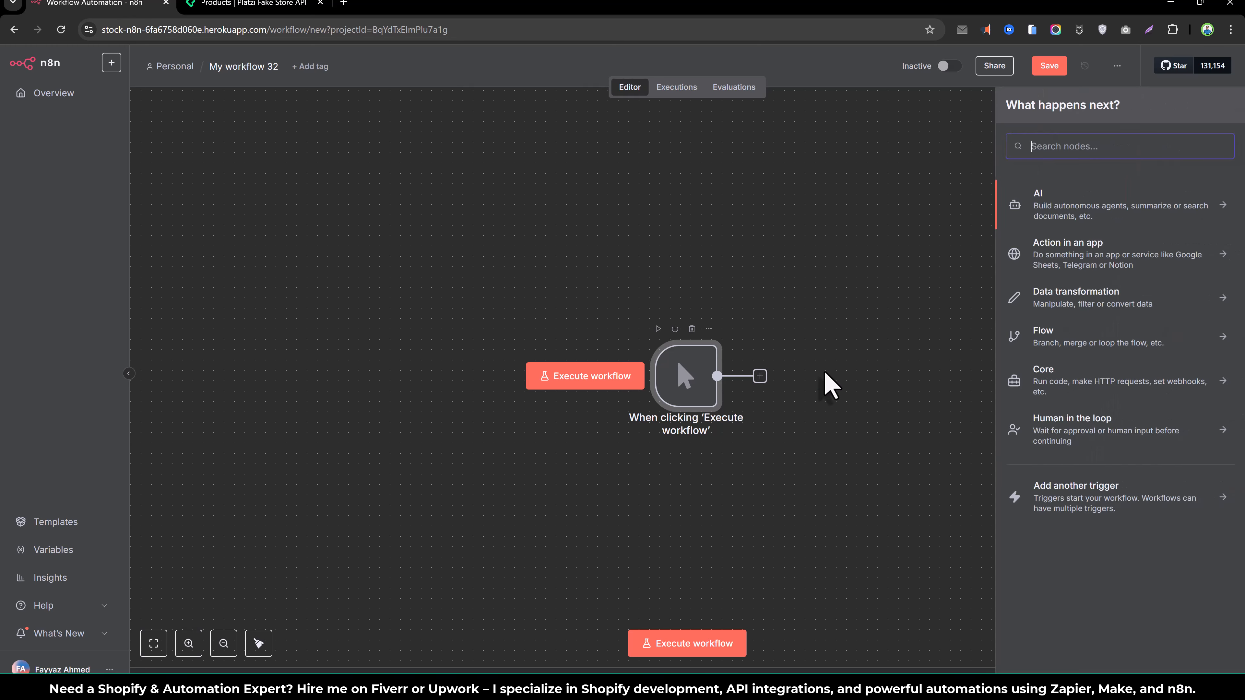
Select the GET products request URL in the Platzi Fake Store API documentation, and return to the n8n workflow.
click(240, 8)
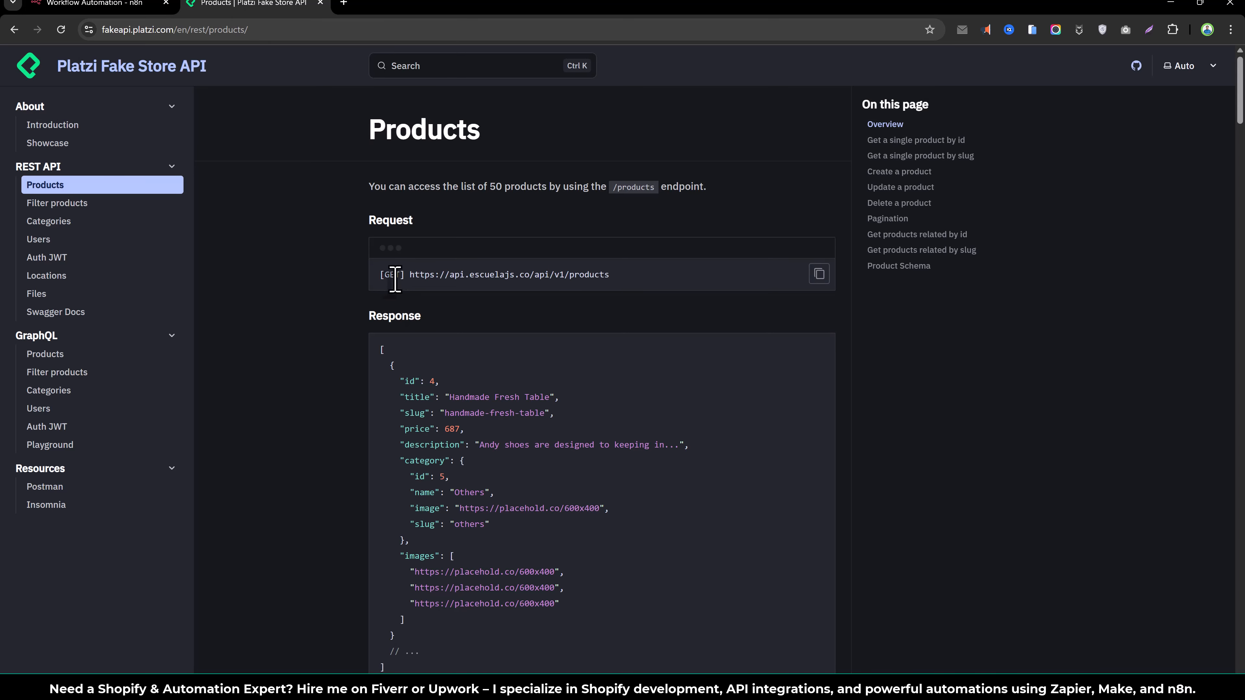
drag(410, 274, 611, 287)
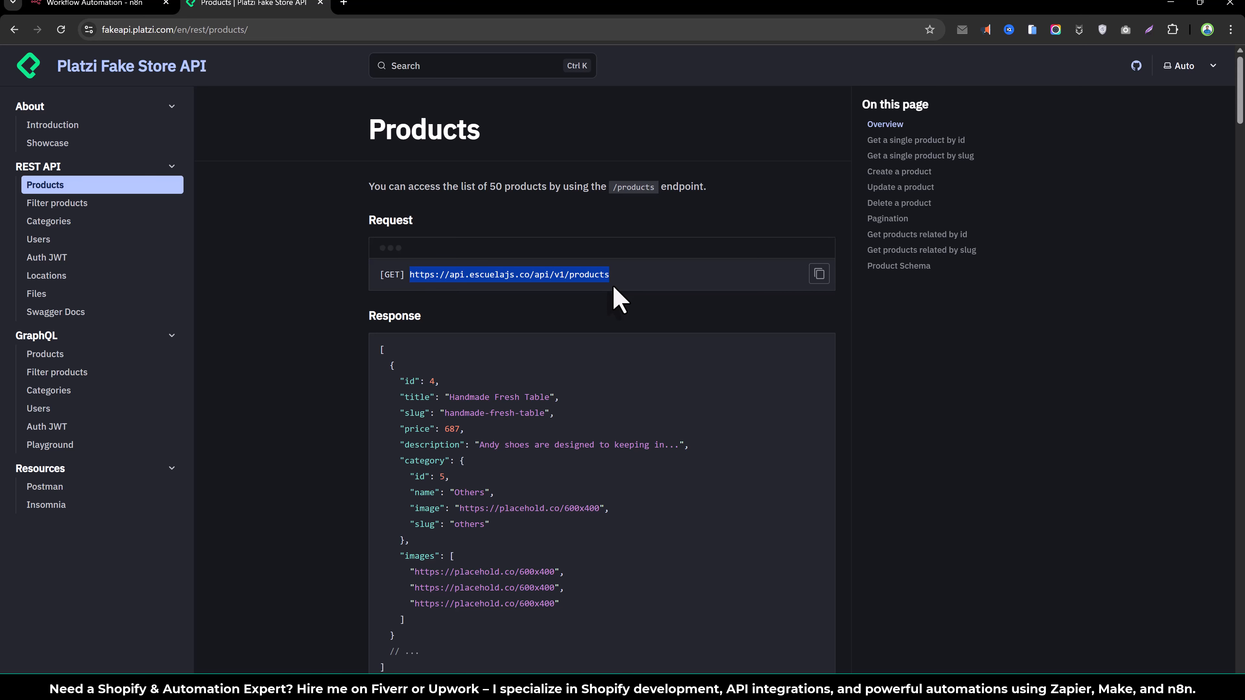
click(134, 5)
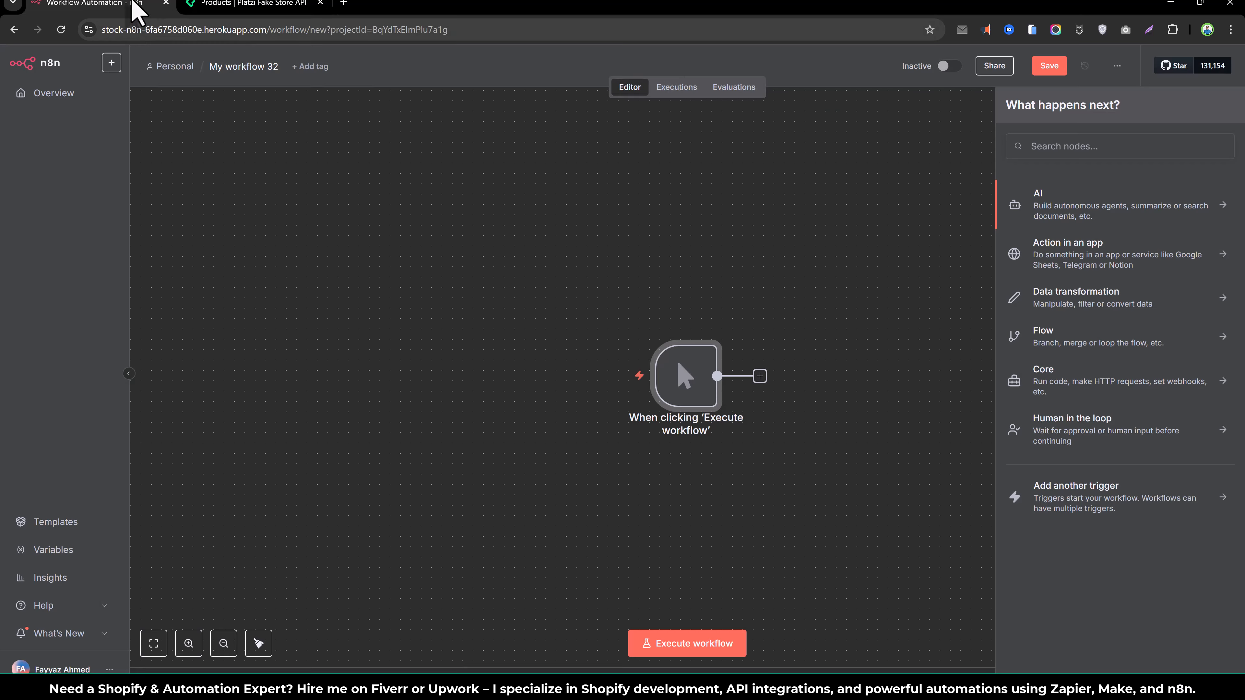
Add an HTTP Request node after the manual trigger.
click(1079, 149)
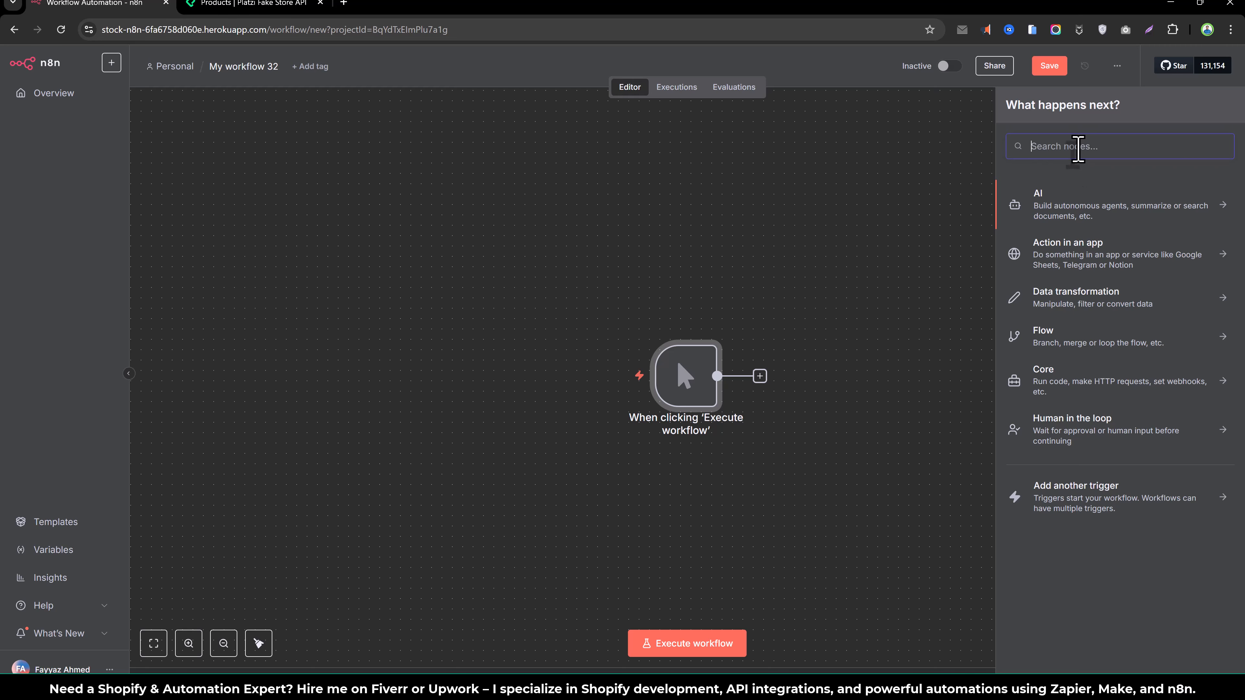
text(http)
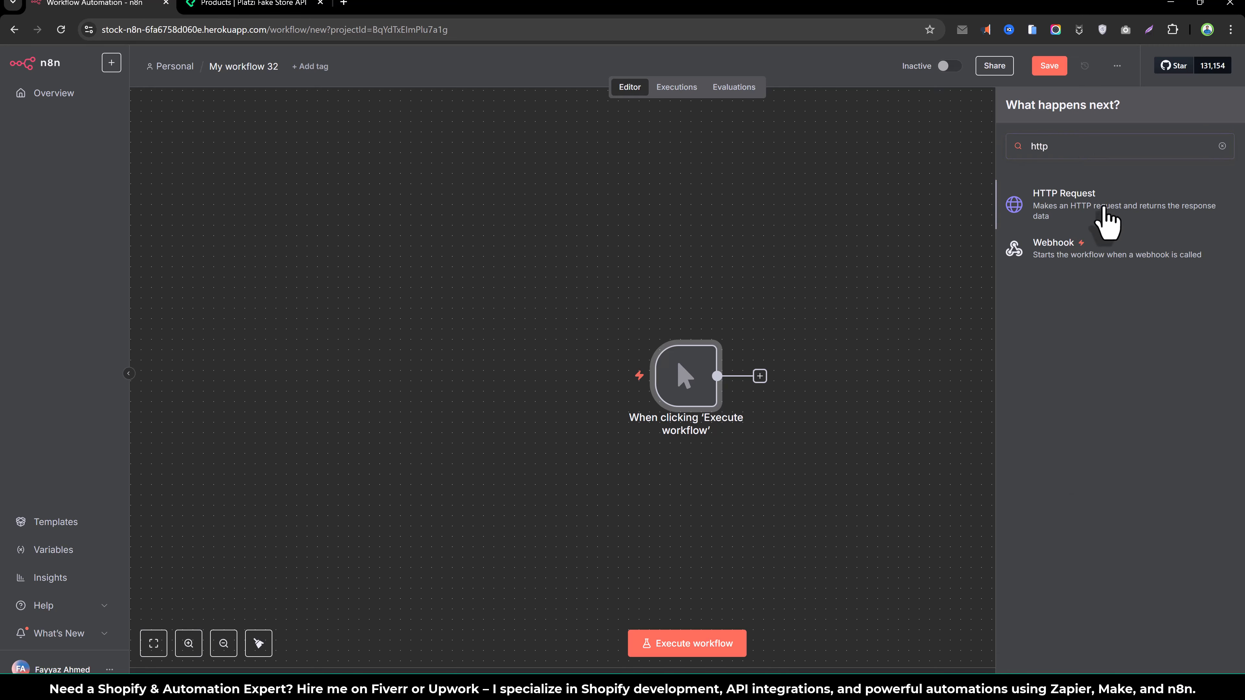
click(1092, 206)
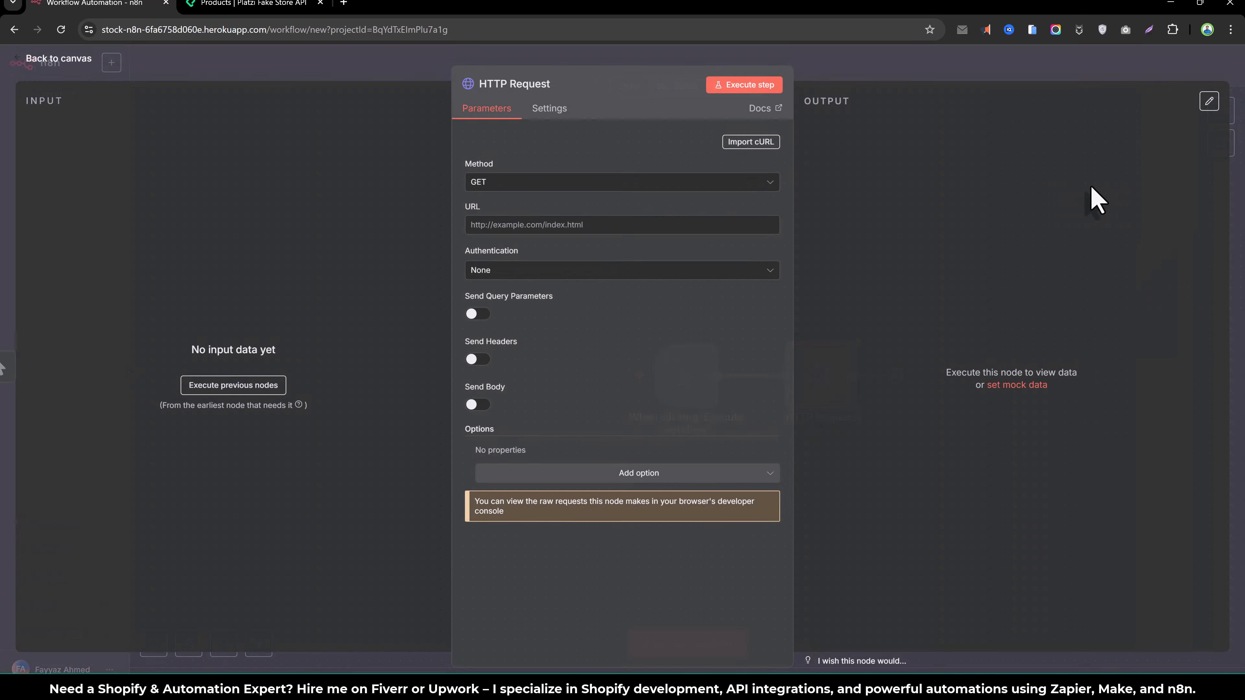
click(275, 3)
right_click(431, 276)
click(468, 294)
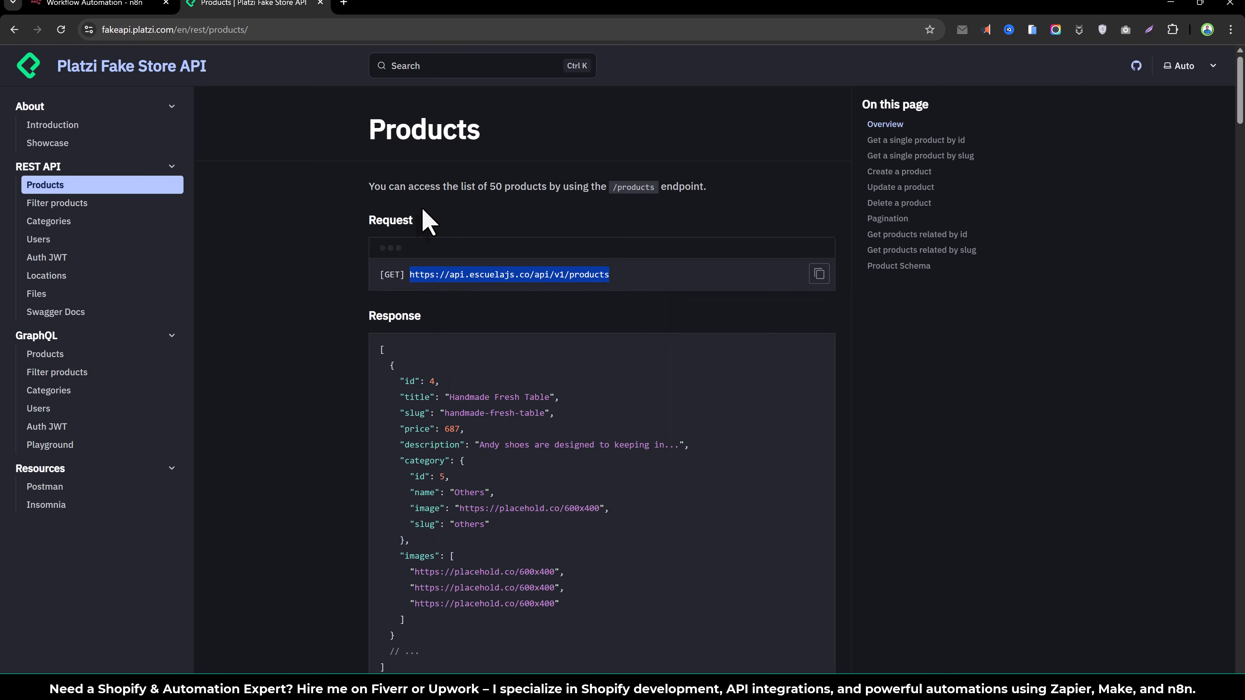
click(119, 9)
click(541, 228)
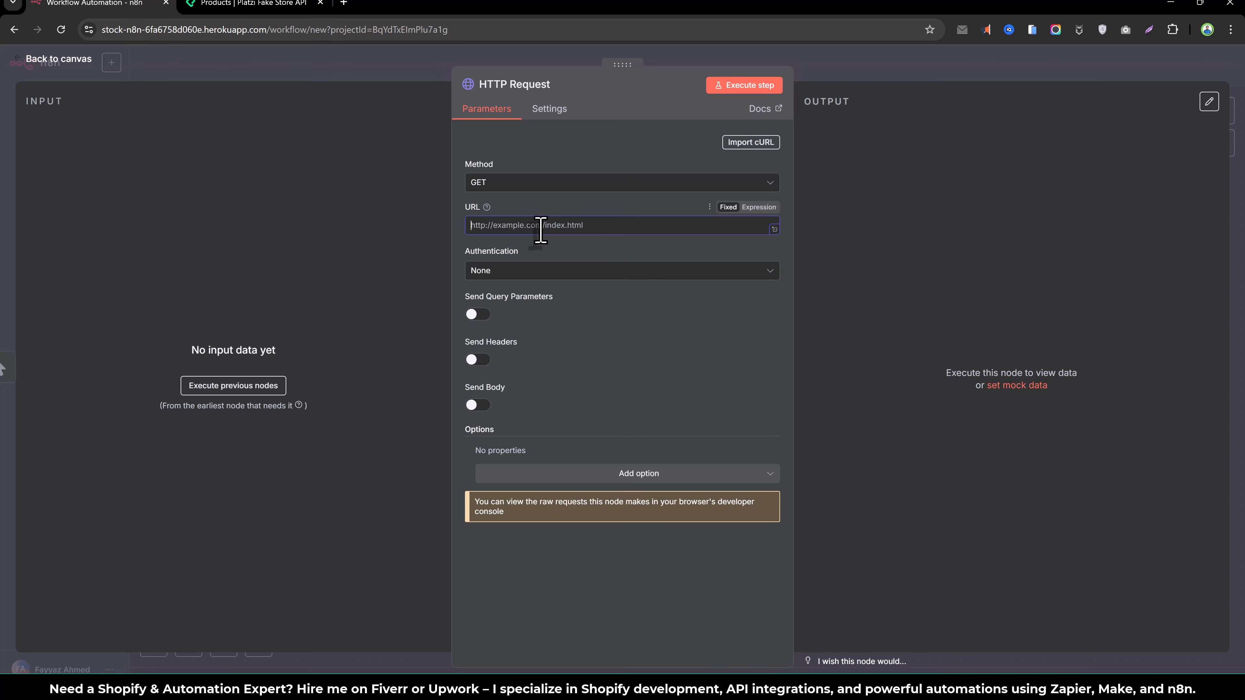
key(ctrl+v)
click(727, 85)
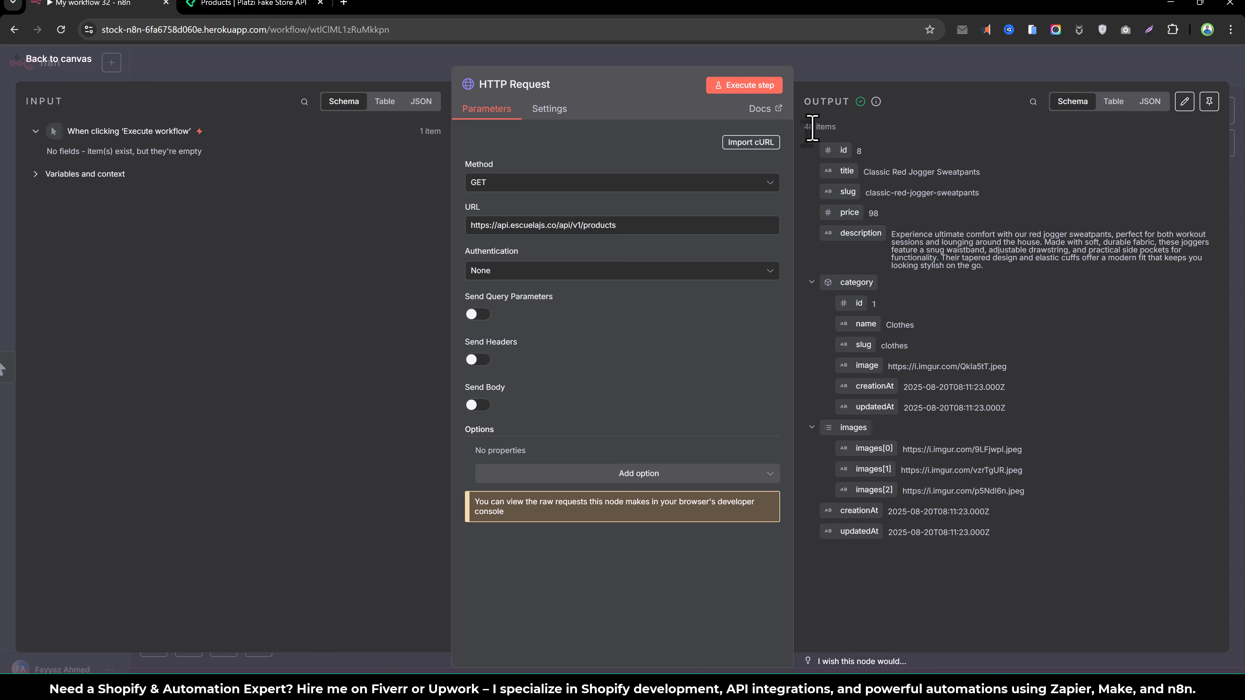
Return to the canvas and add a Shopify "Create a product" node after the HTTP Request node.
click(64, 61)
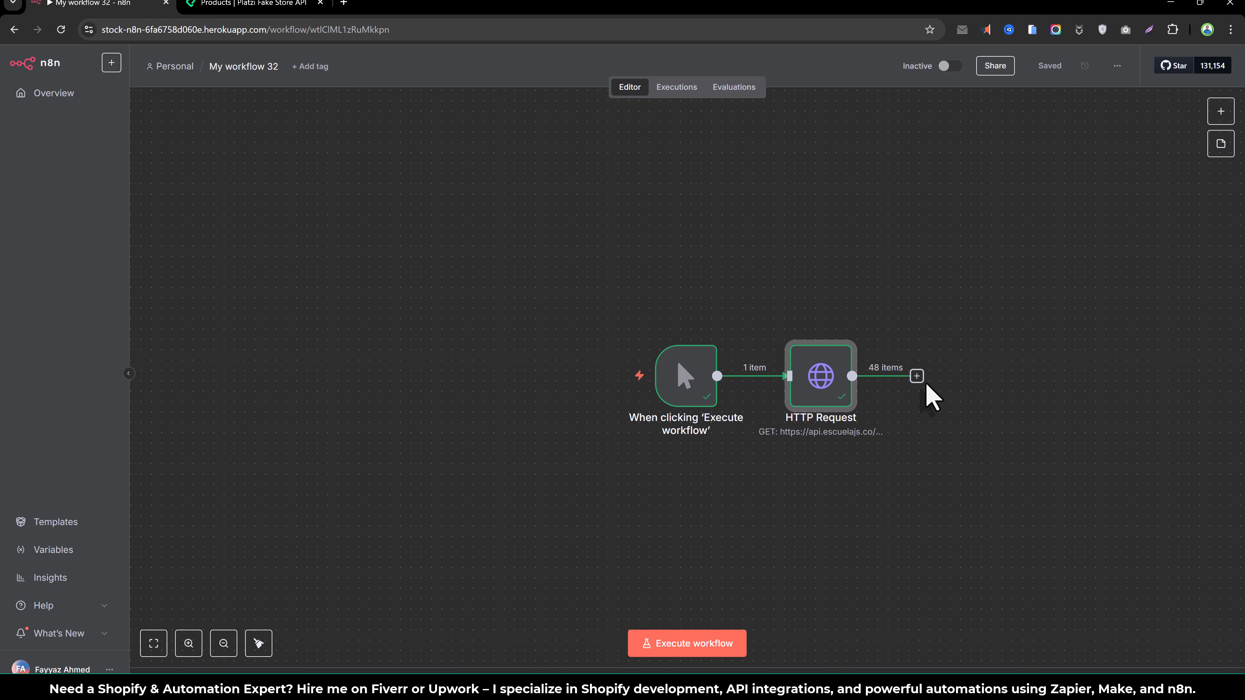
click(915, 377)
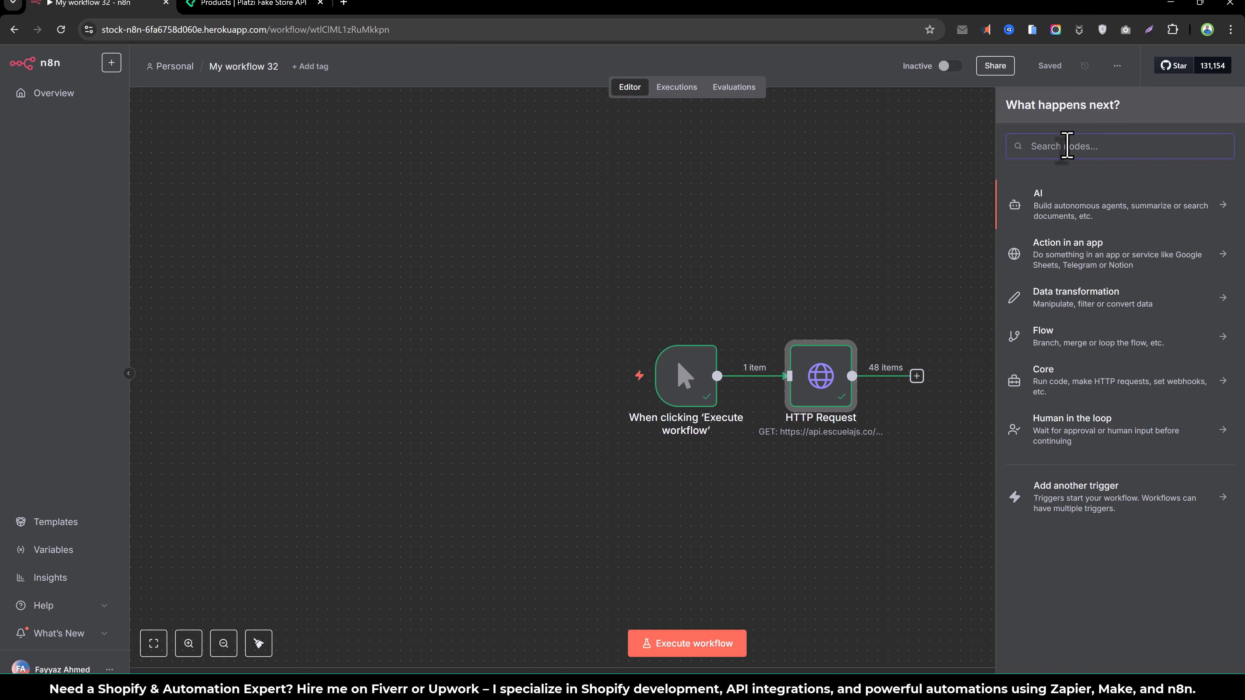
text(sho)
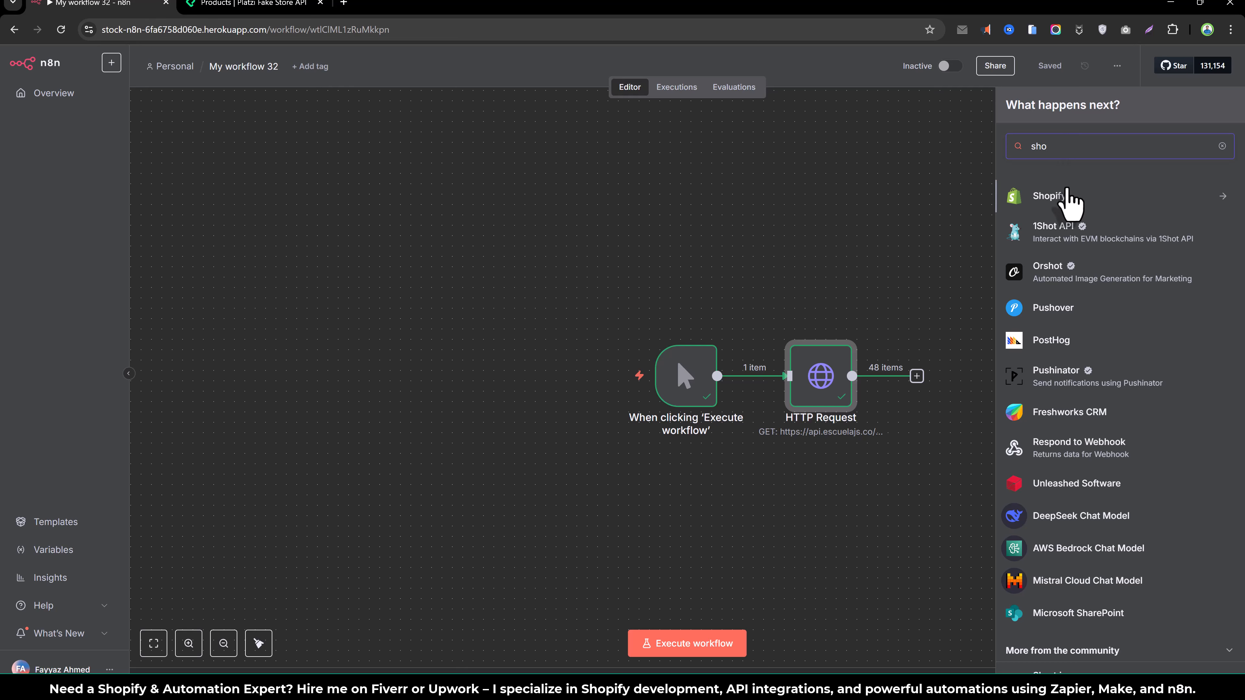
click(1064, 199)
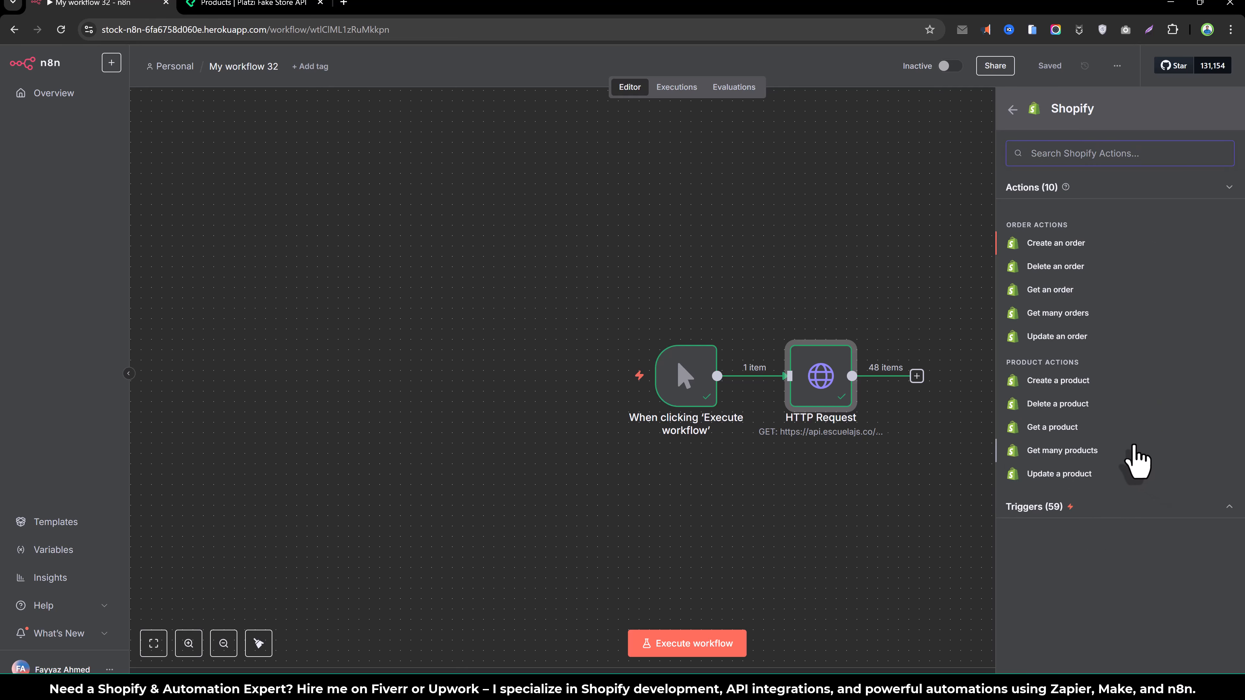
click(1074, 381)
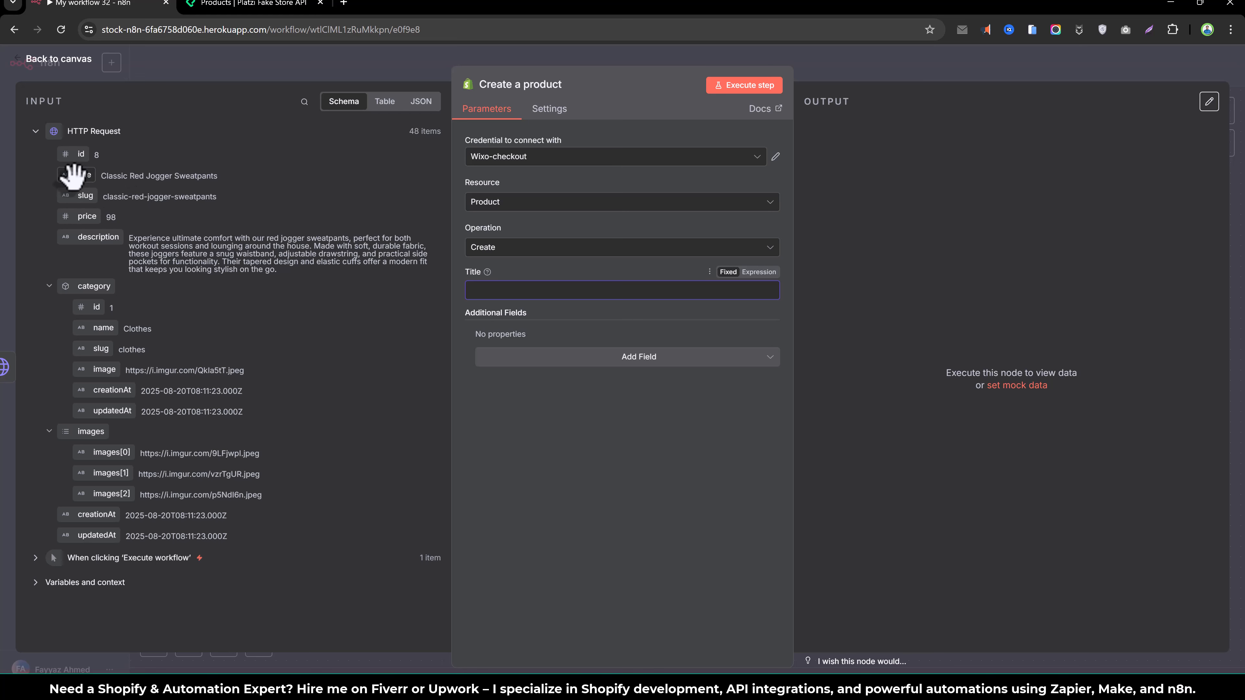
Map the input's title to the product Title, and add a Body HTML field mapped to the input's description.
drag(76, 174, 494, 289)
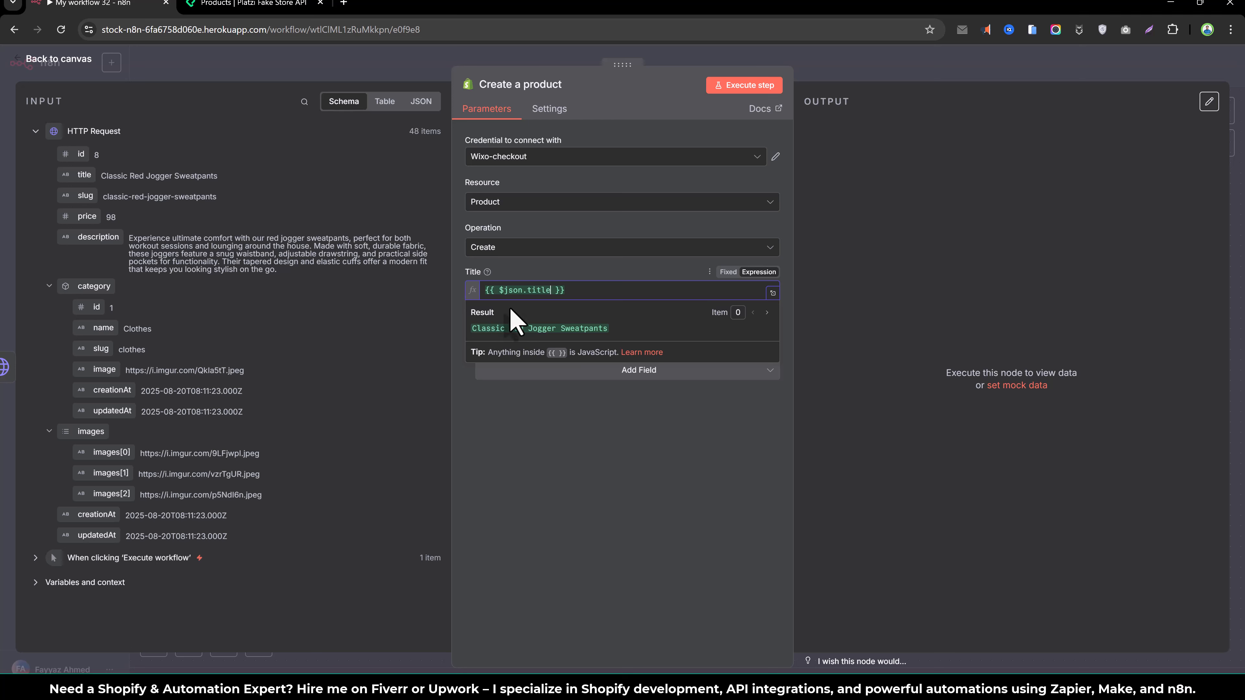
click(562, 424)
click(567, 372)
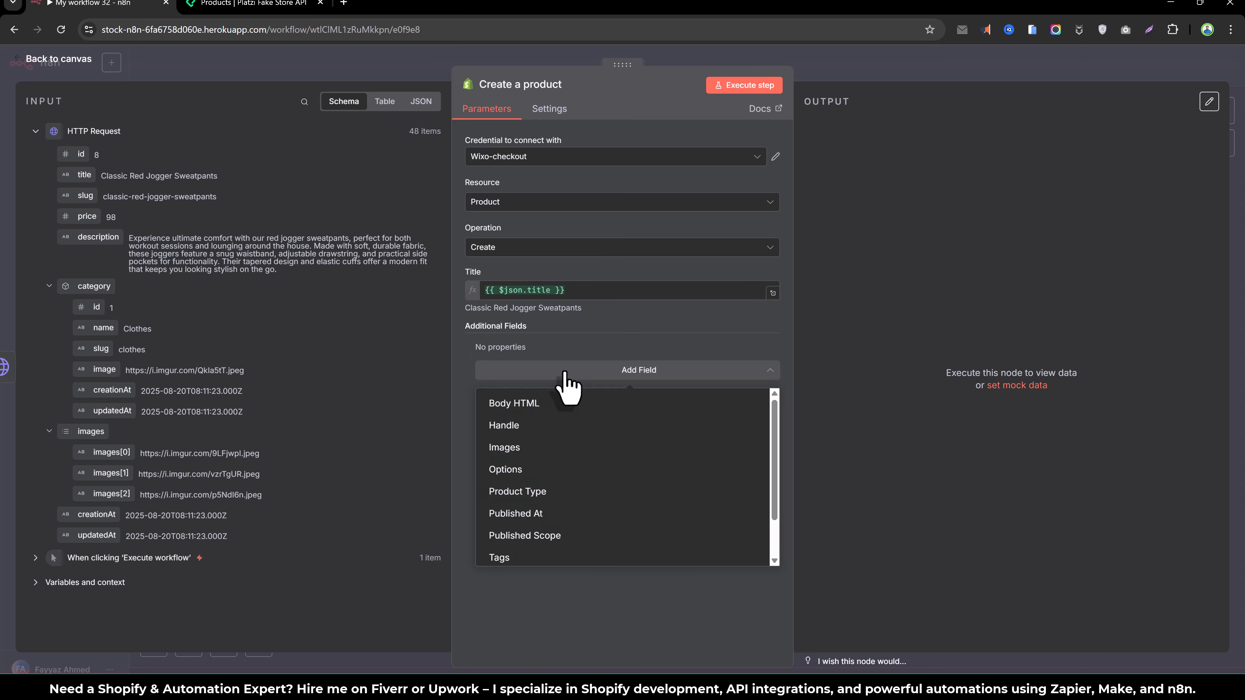
click(568, 407)
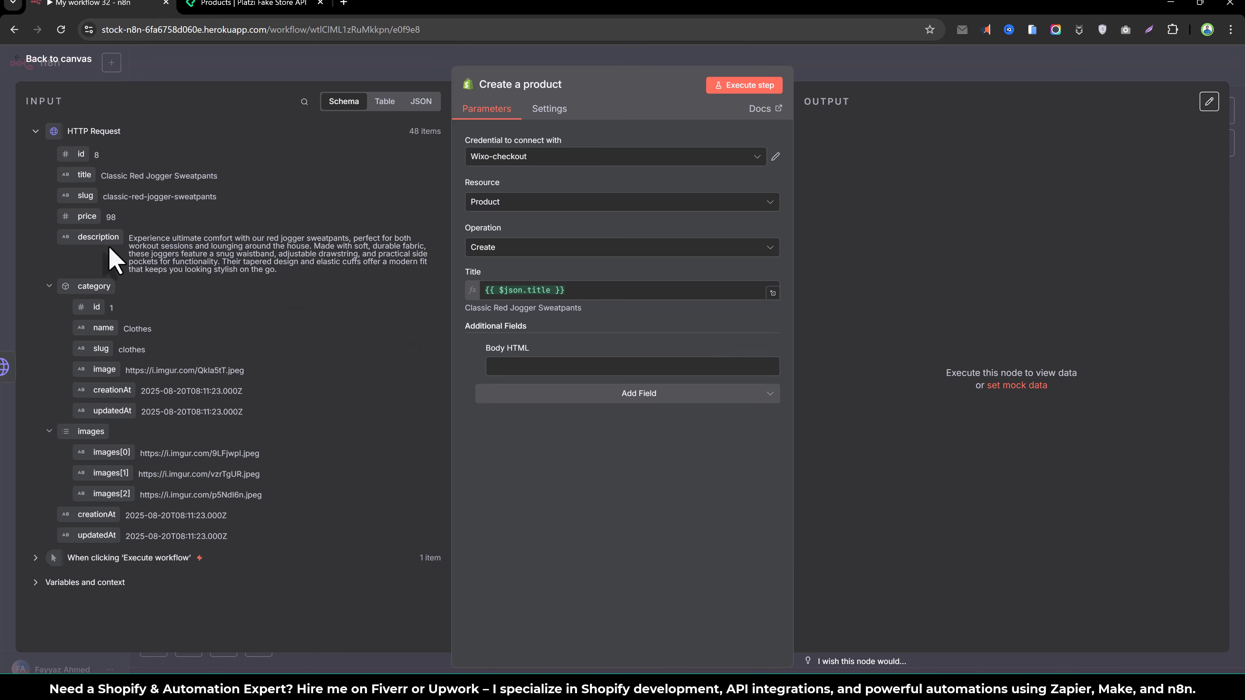
drag(79, 238, 569, 372)
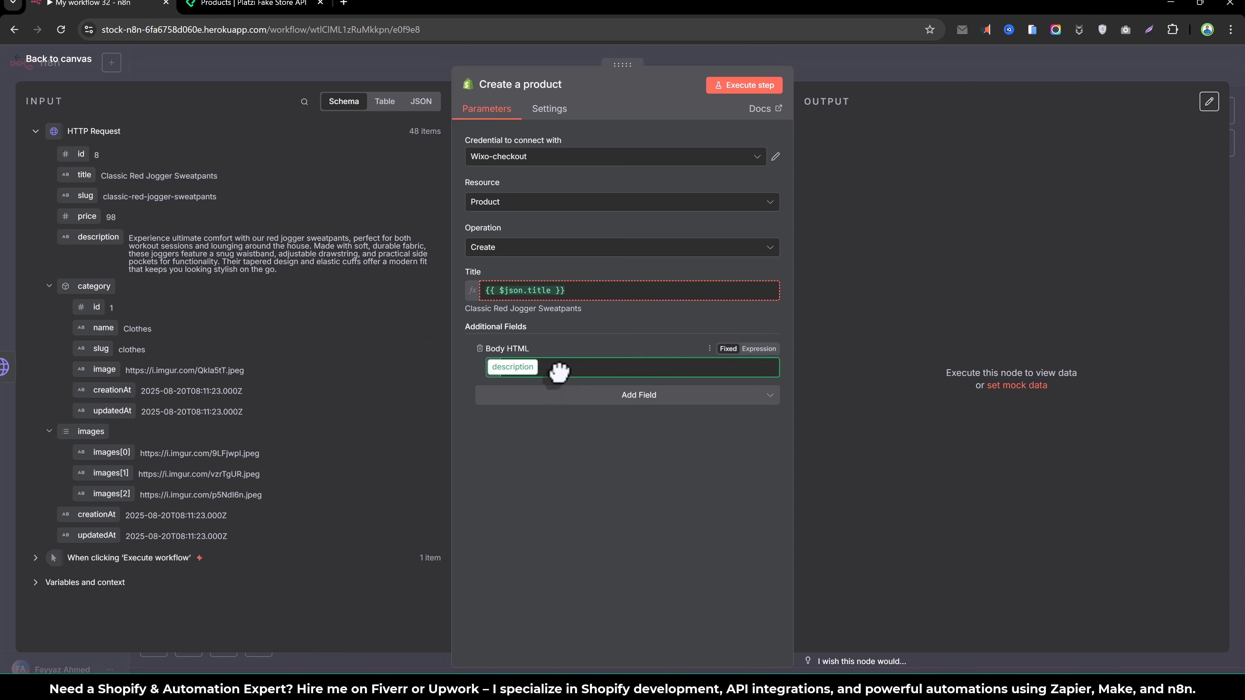
click(589, 542)
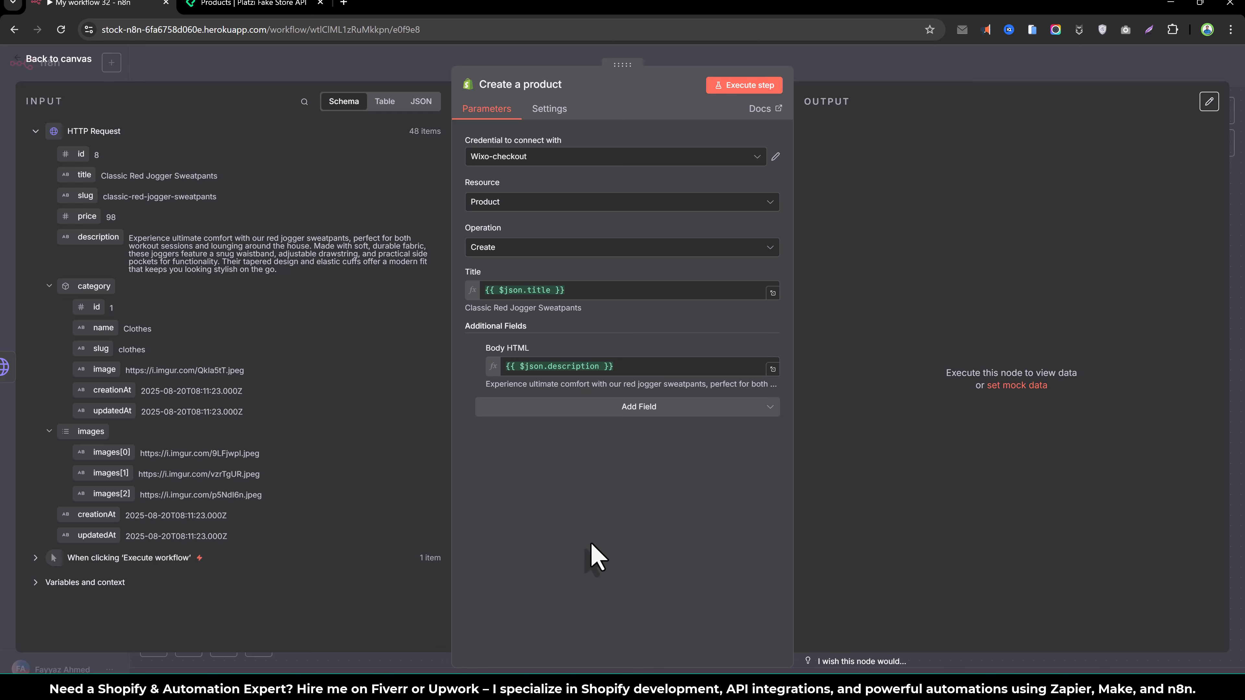
Add an Images field with a Source property mapped to the input's images[0].
click(637, 410)
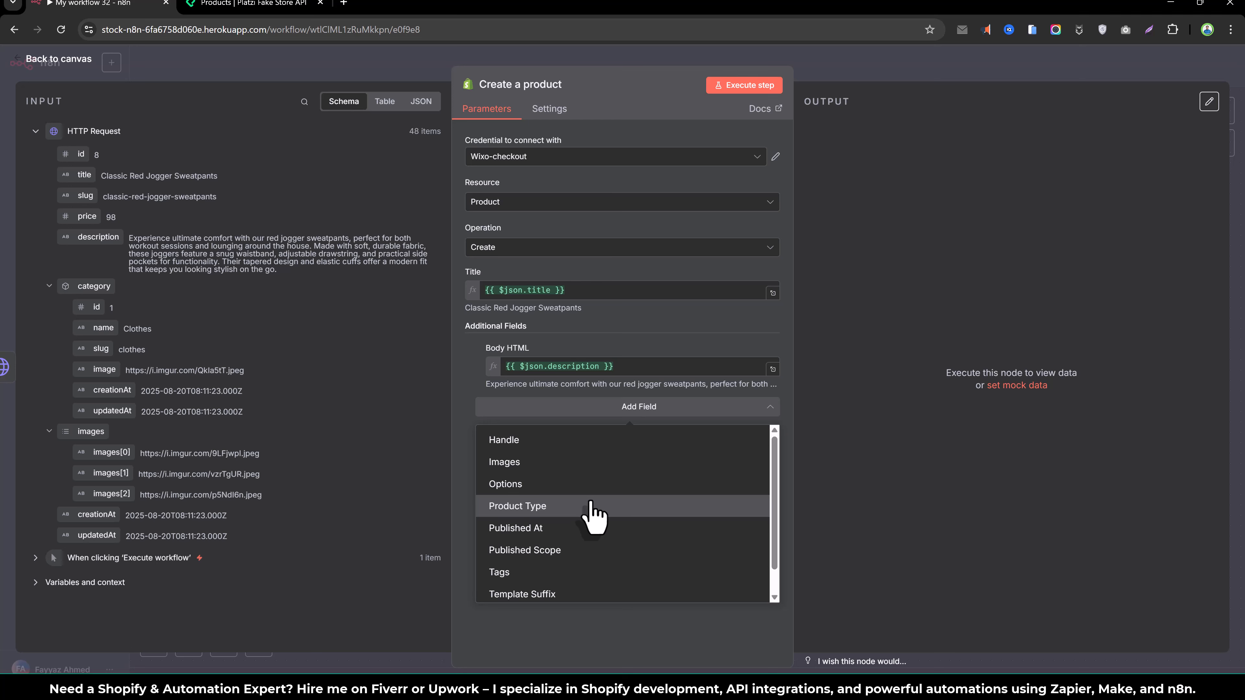
scroll(594, 515, down, 1)
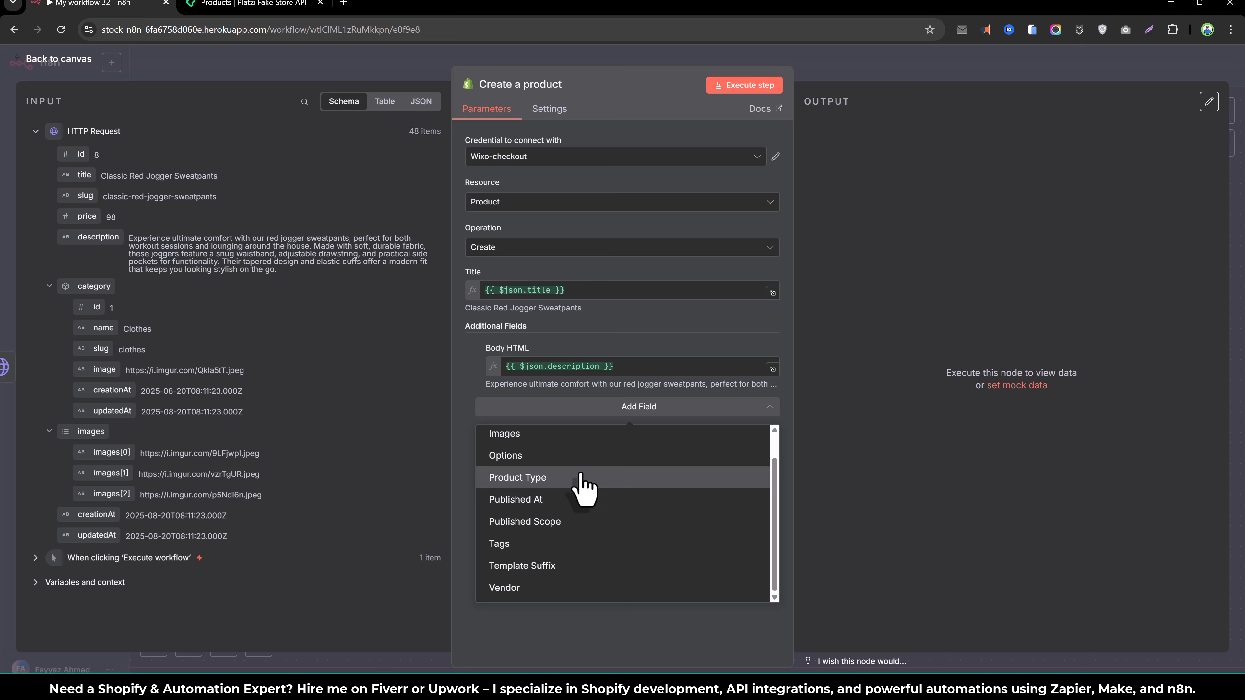
click(574, 436)
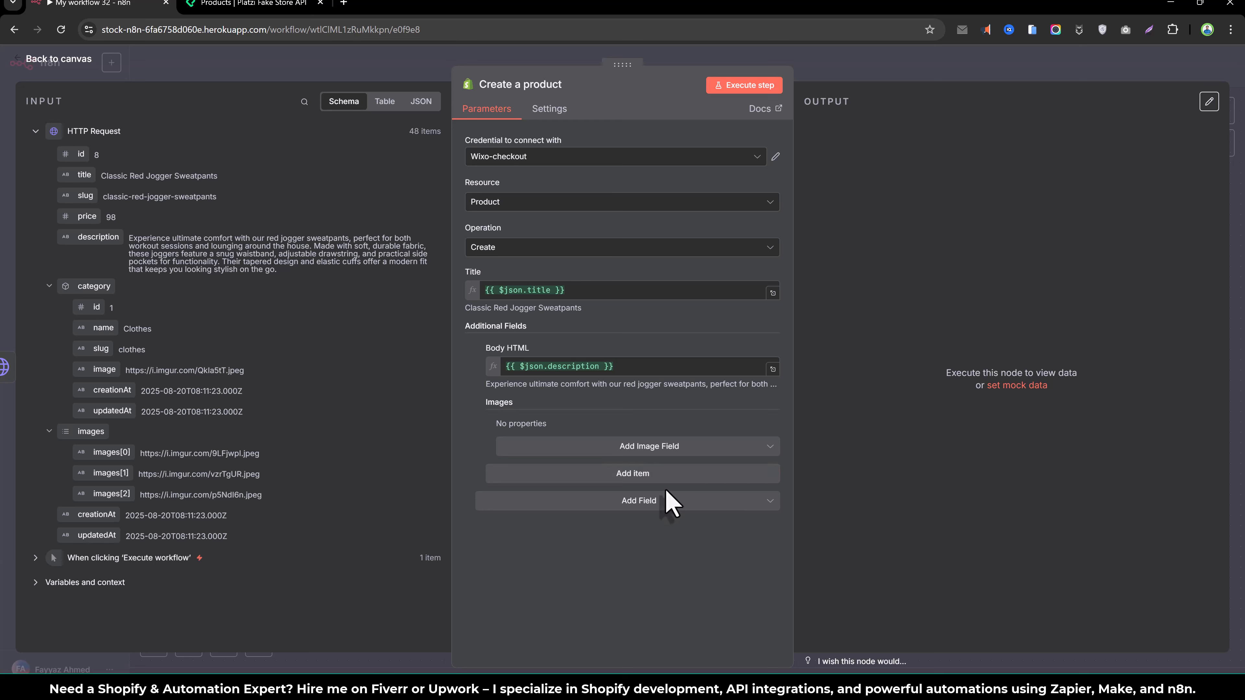
click(643, 447)
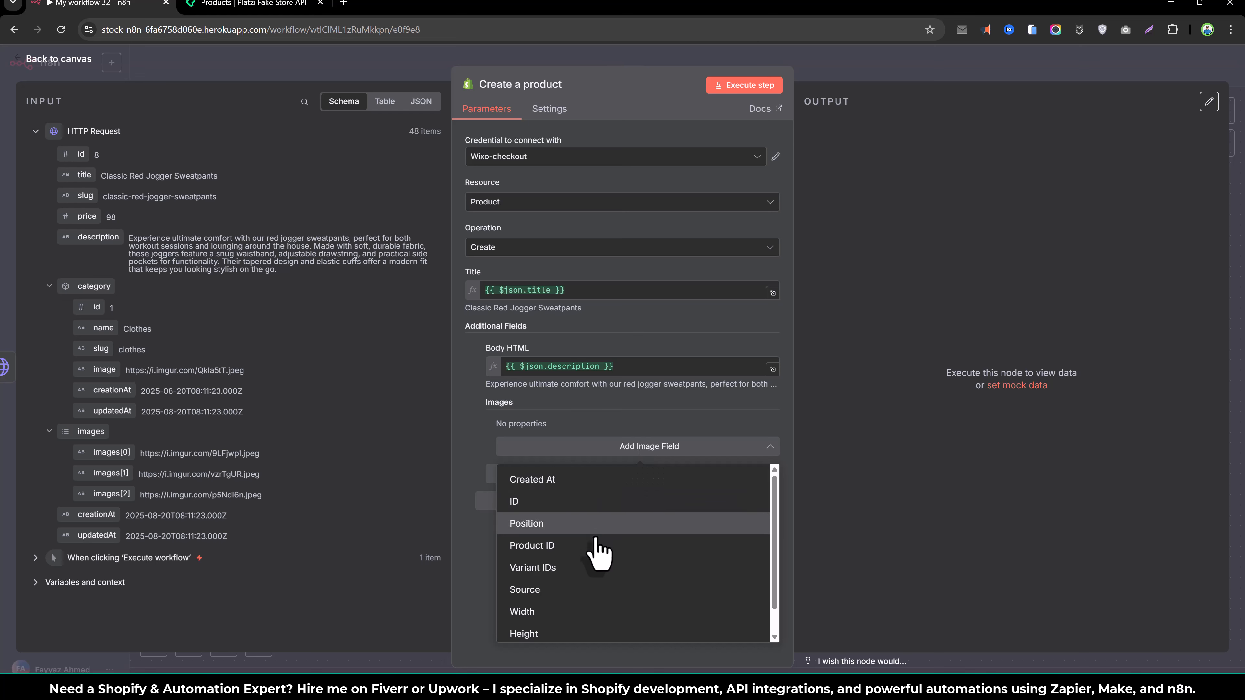
scroll(593, 564, down, 1)
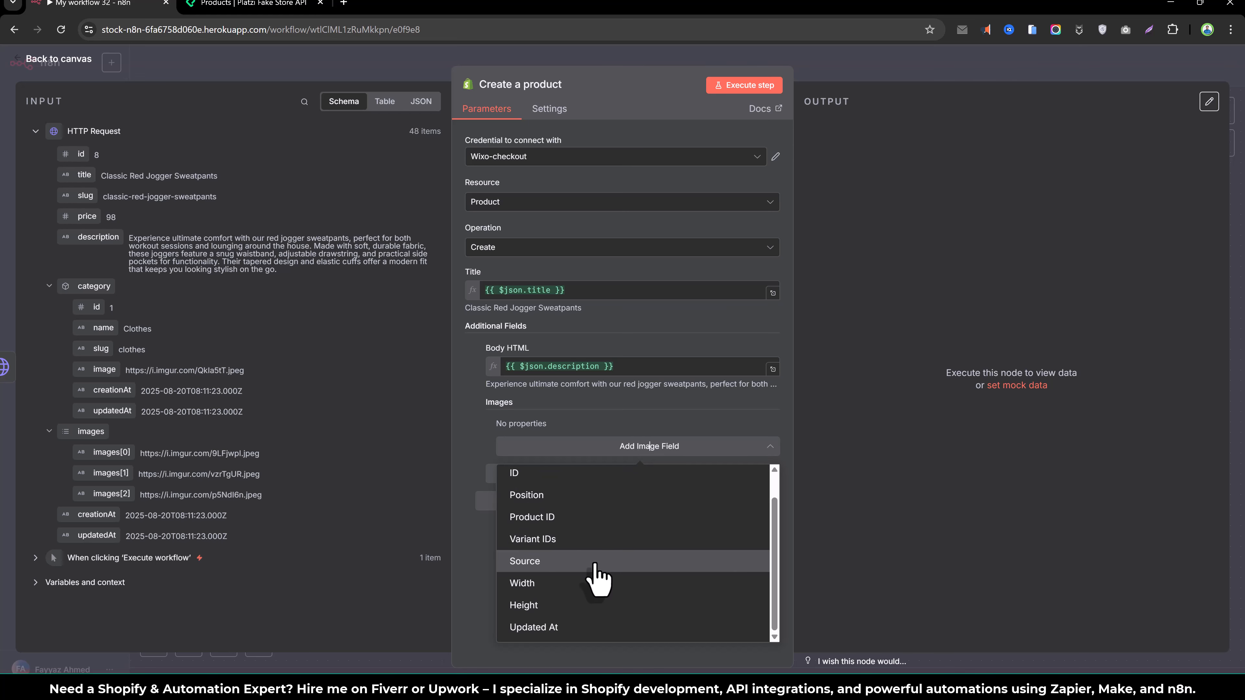
click(594, 563)
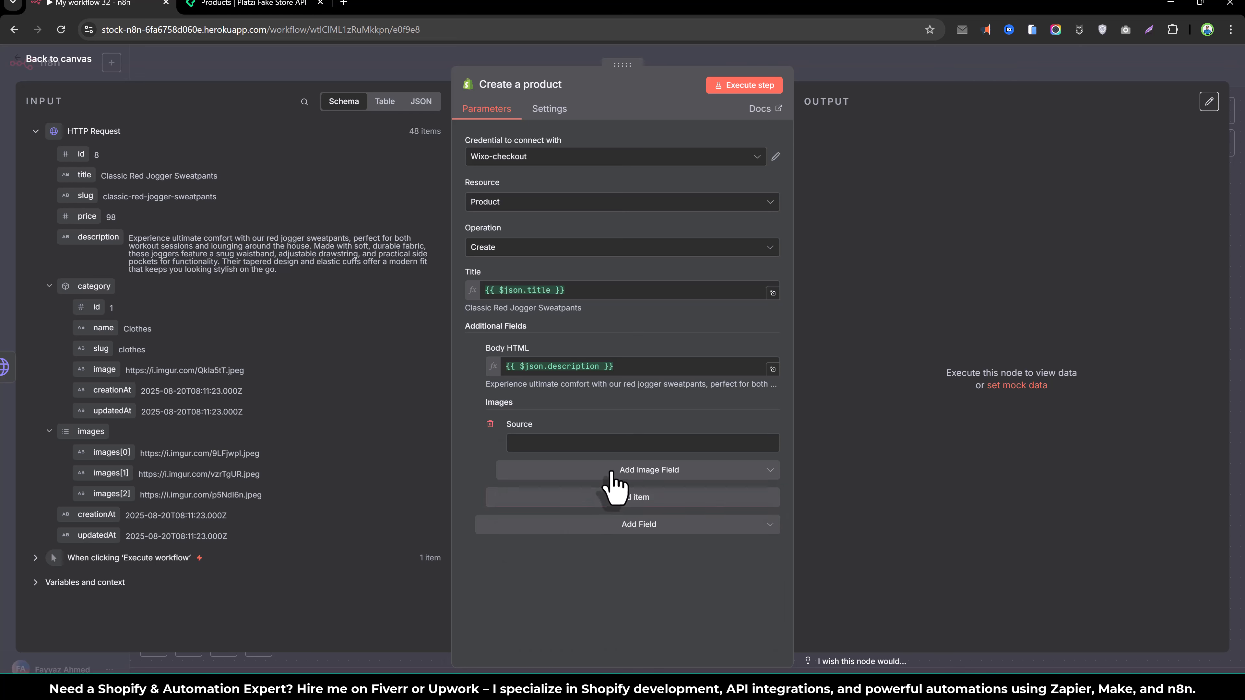
drag(105, 453, 583, 455)
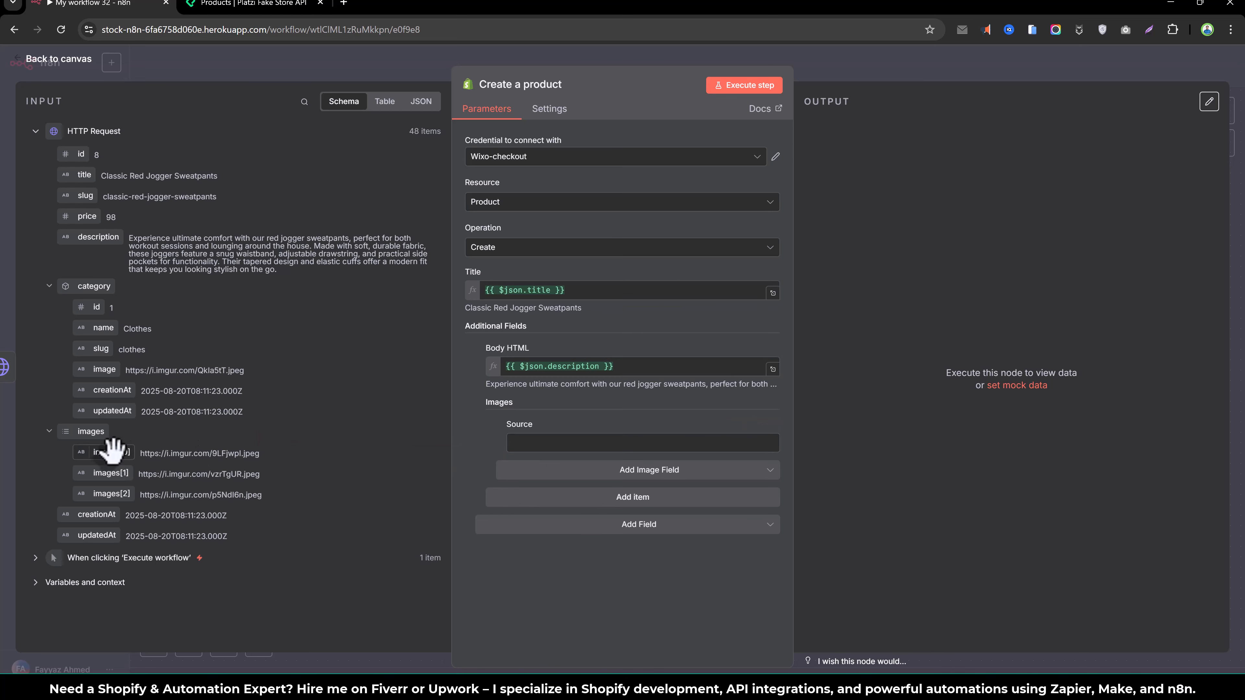
drag(107, 453, 559, 447)
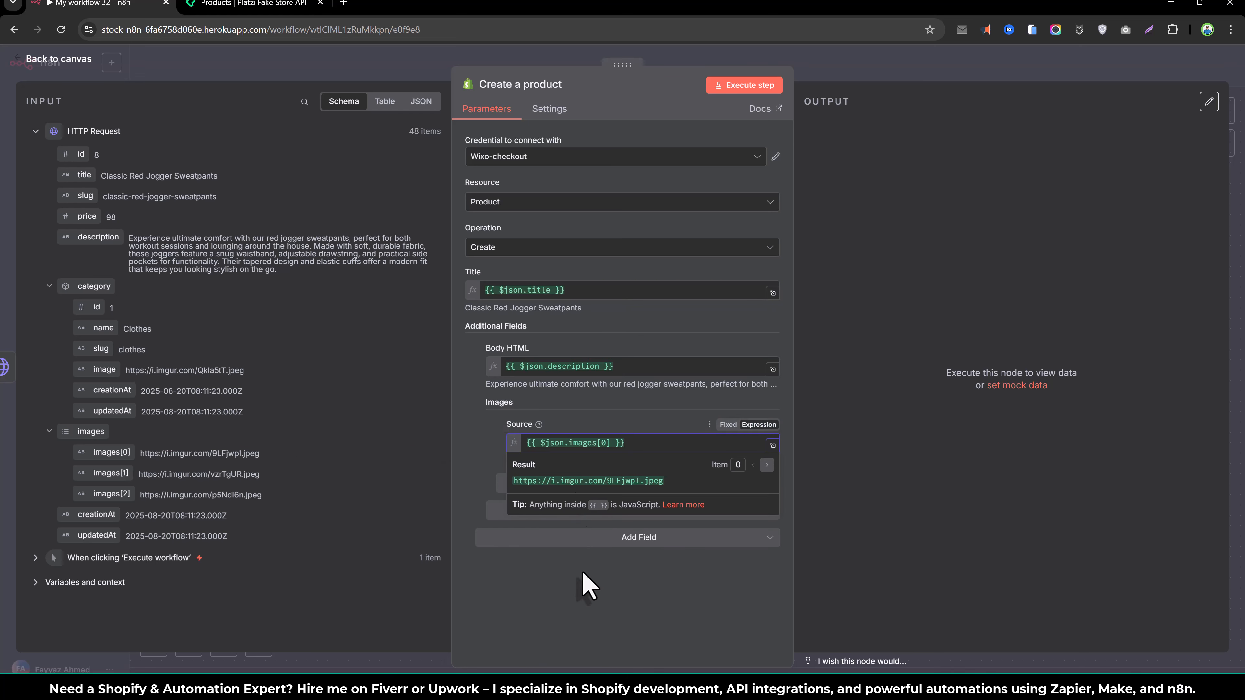
click(544, 594)
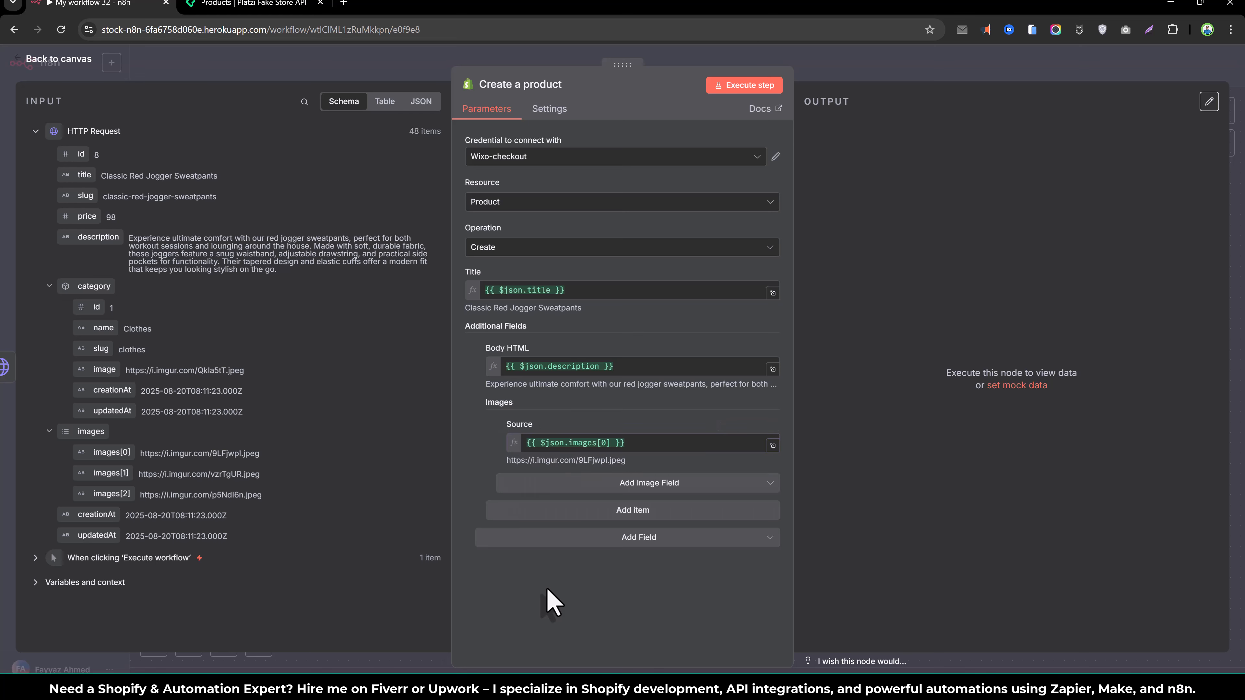
click(623, 484)
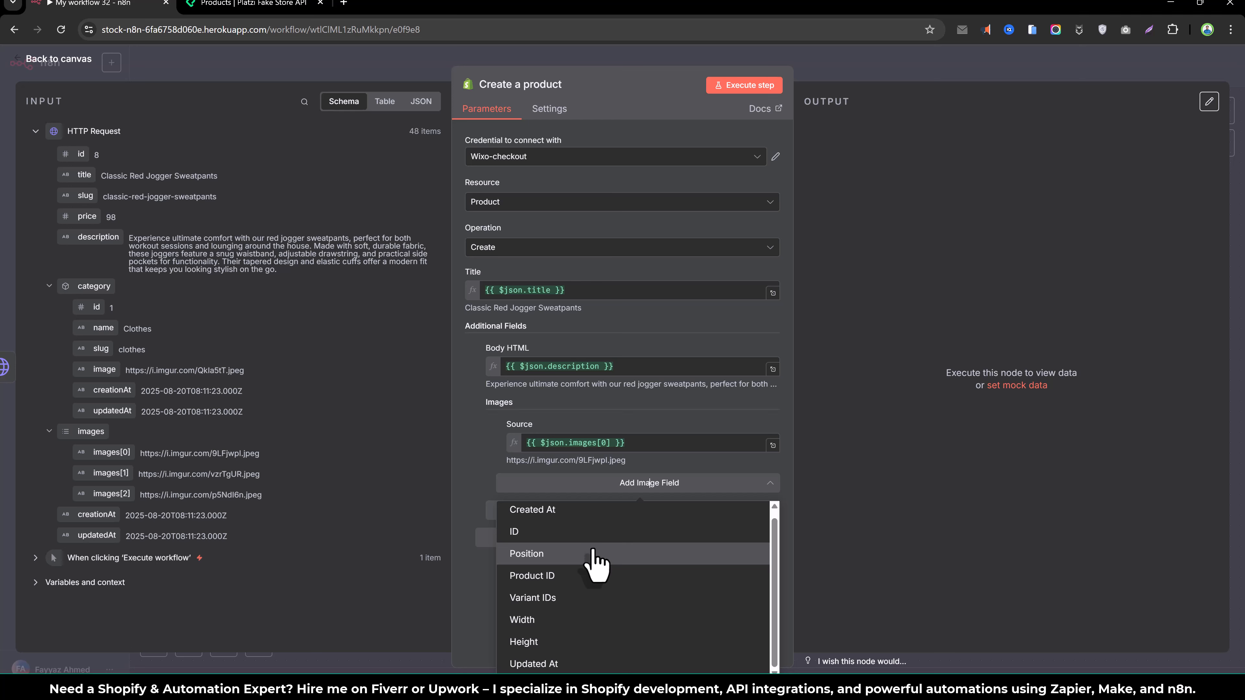
click(473, 460)
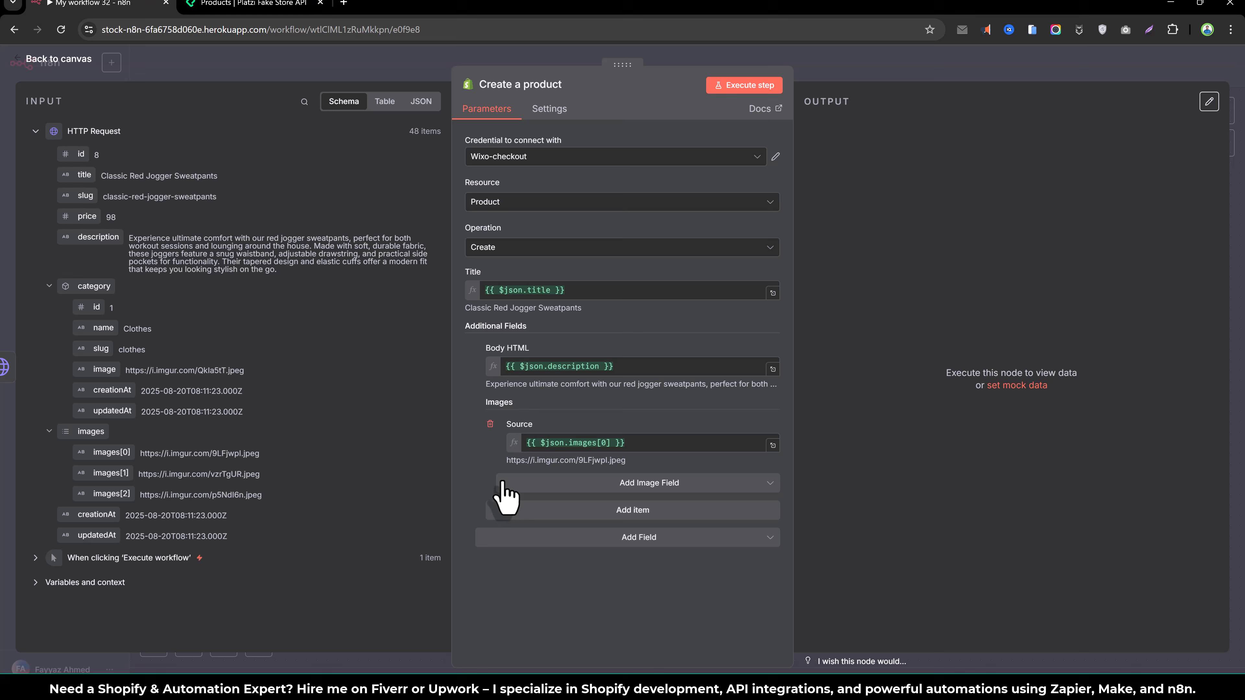
Add a Product Type field mapped to the input's category name.
click(581, 548)
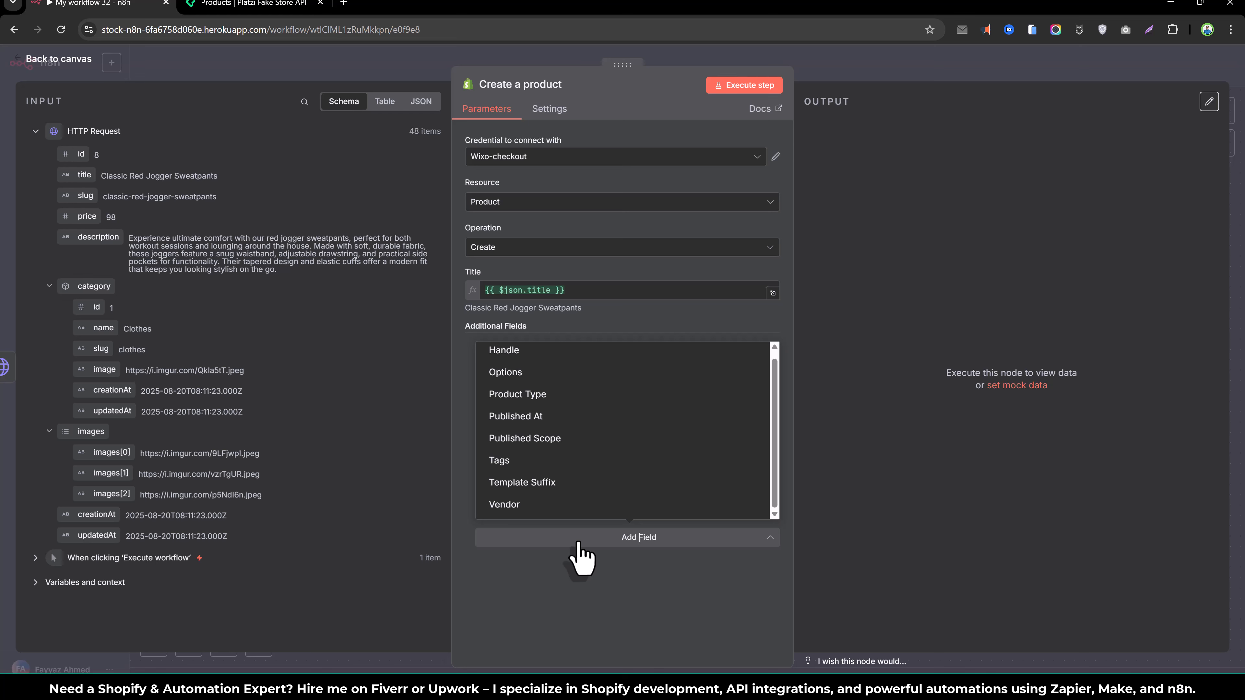
click(585, 396)
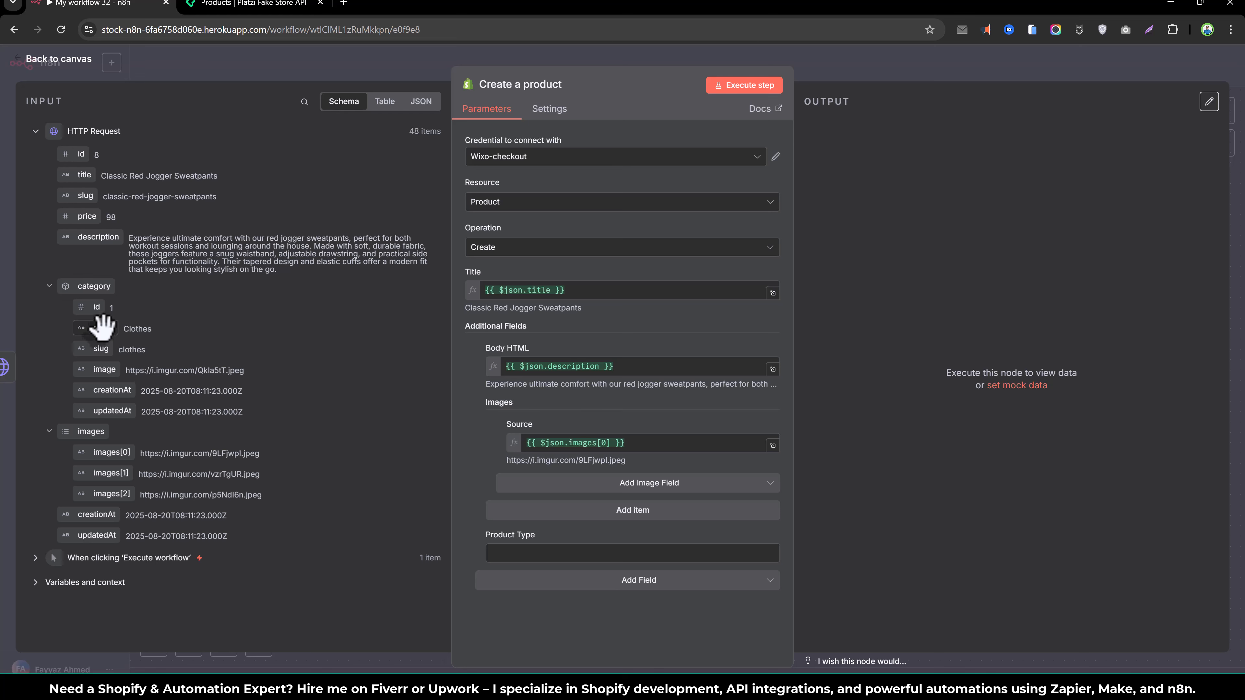
drag(102, 327, 556, 553)
click(547, 647)
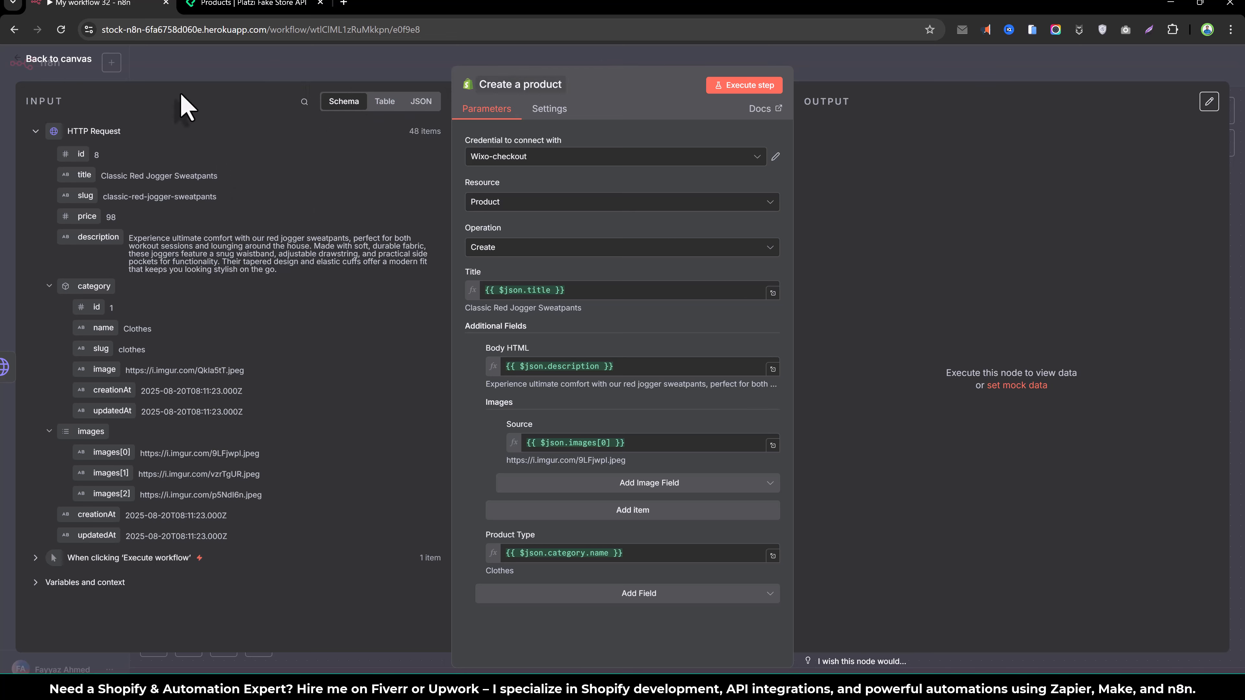
Return to the workflow canvas and open wixo-checkout.myshopify.com/admin in a new browser tab.
click(48, 72)
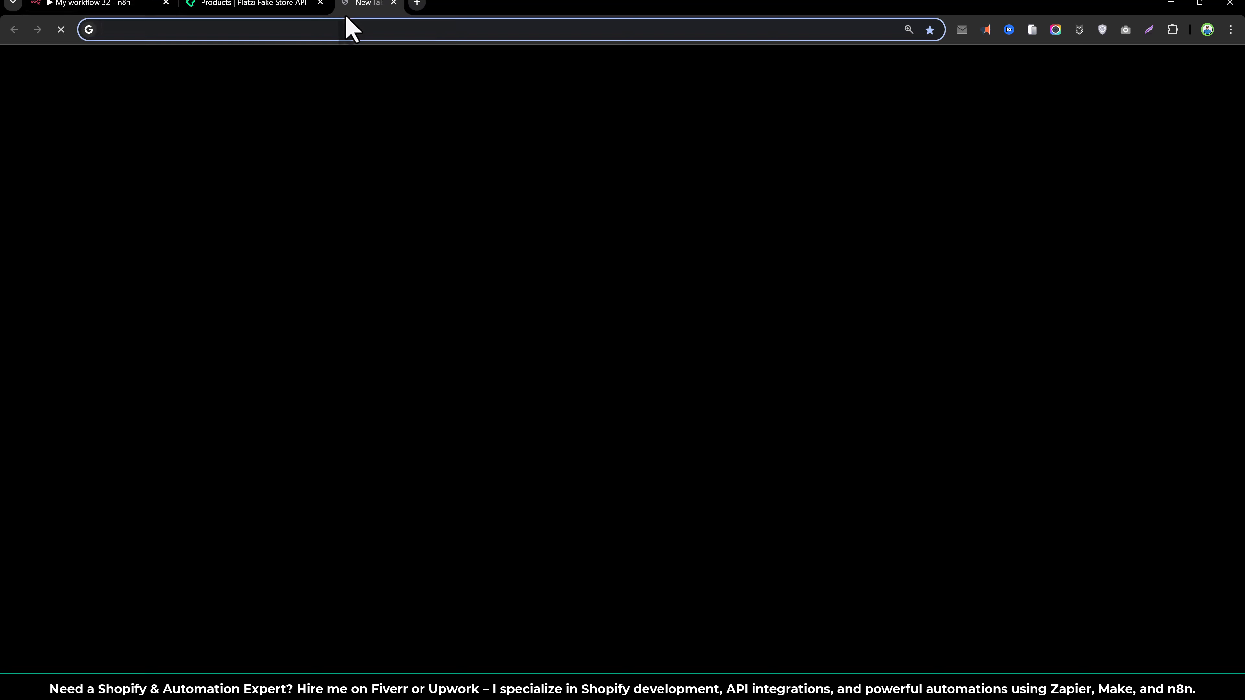
click(343, 3)
click(345, 27)
text(wixo-checkout.myshopify.com/admin)
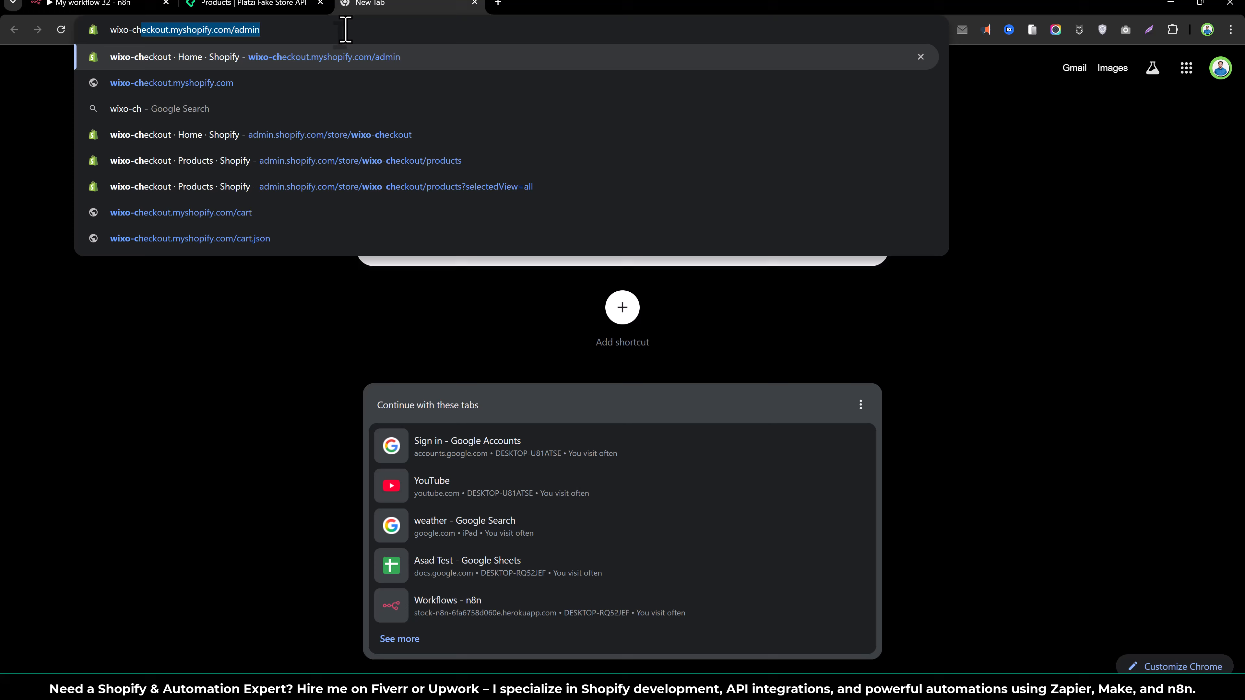
key(Return)
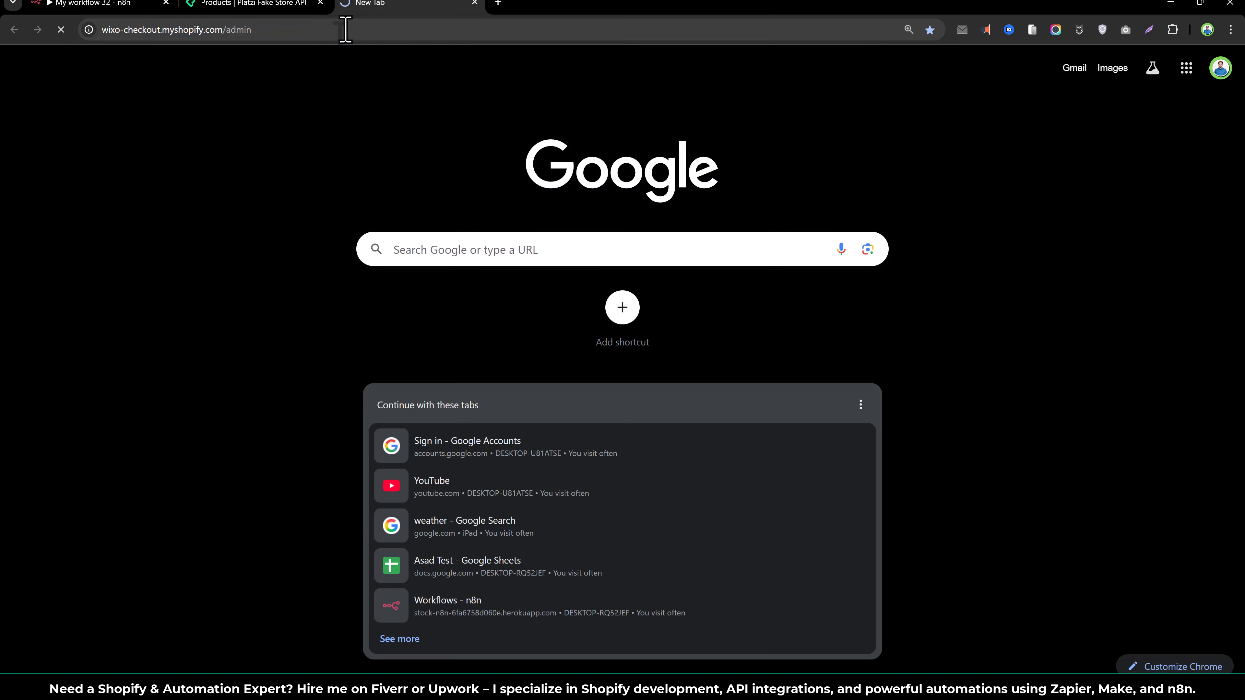
Switch back to n8n and check the credential used by the "Create a product" node, returning to the canvas.
click(127, 5)
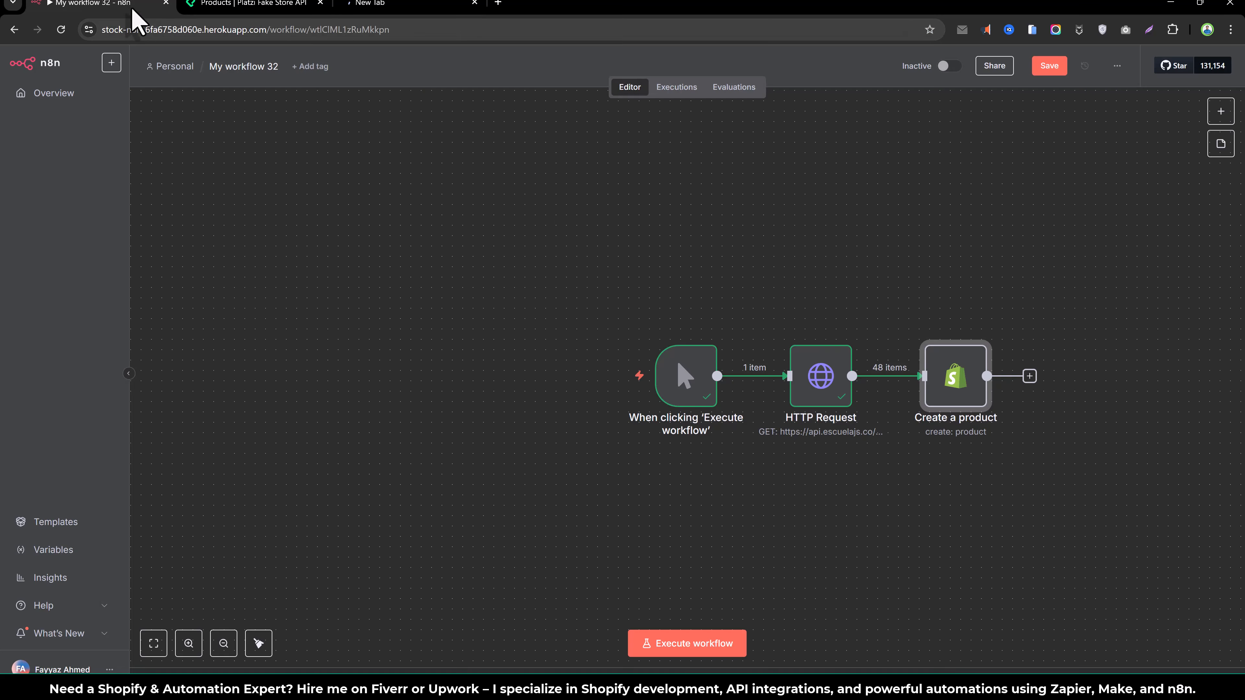
double_click(959, 385)
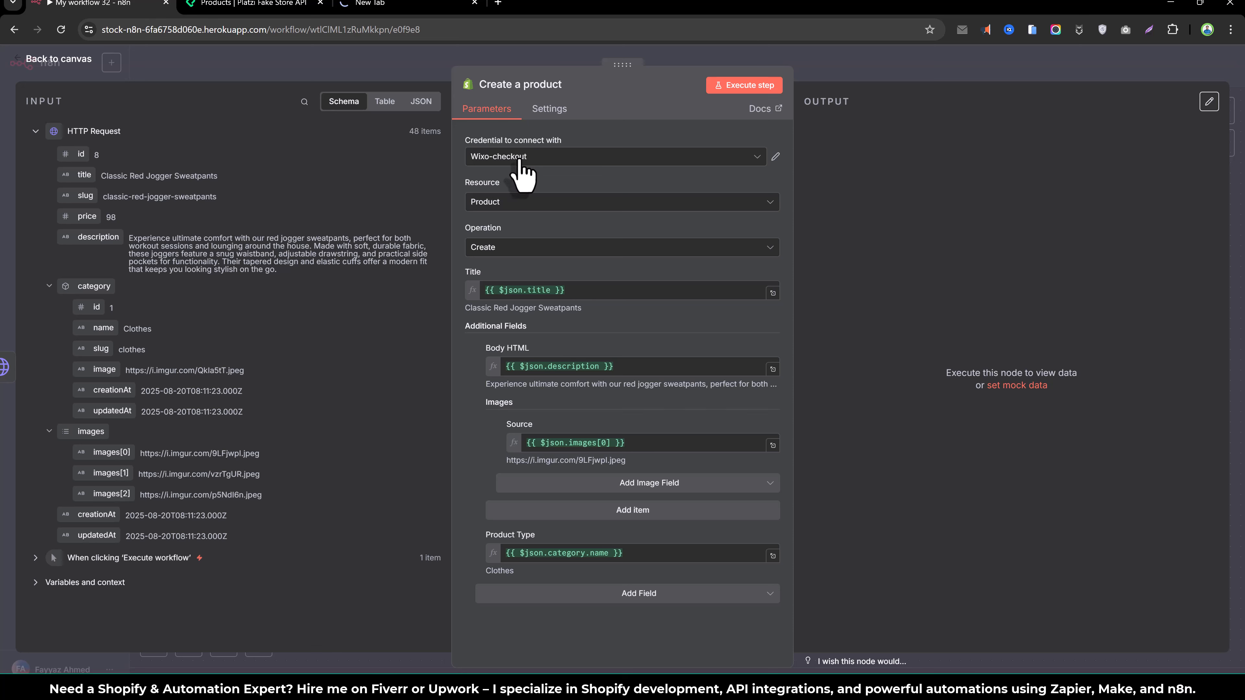
click(564, 160)
click(564, 163)
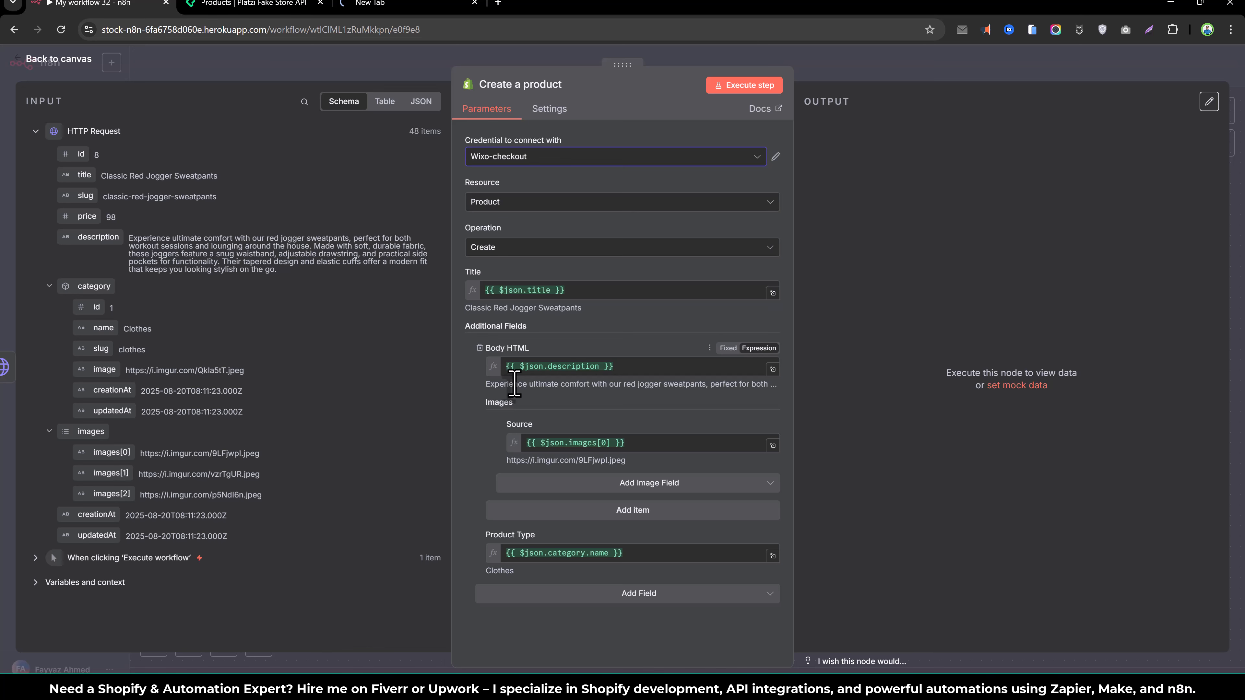
click(47, 61)
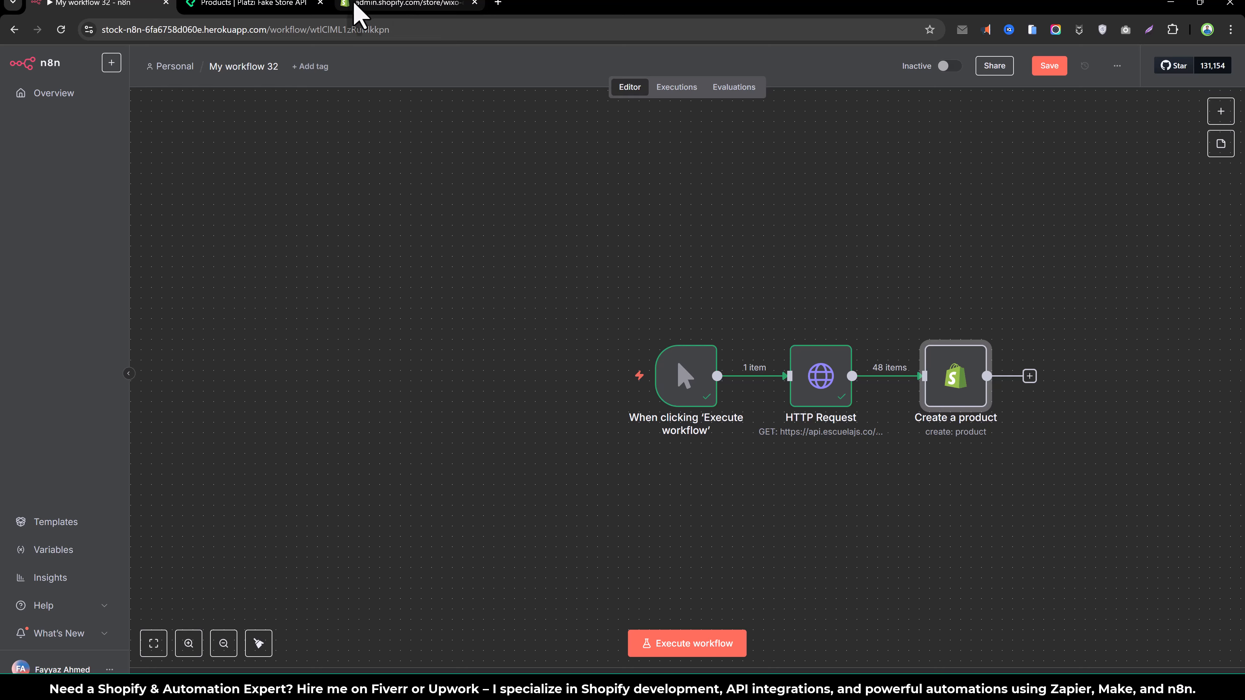
Switch to the Shopify admin and delete all existing products from the store's product list.
click(364, 7)
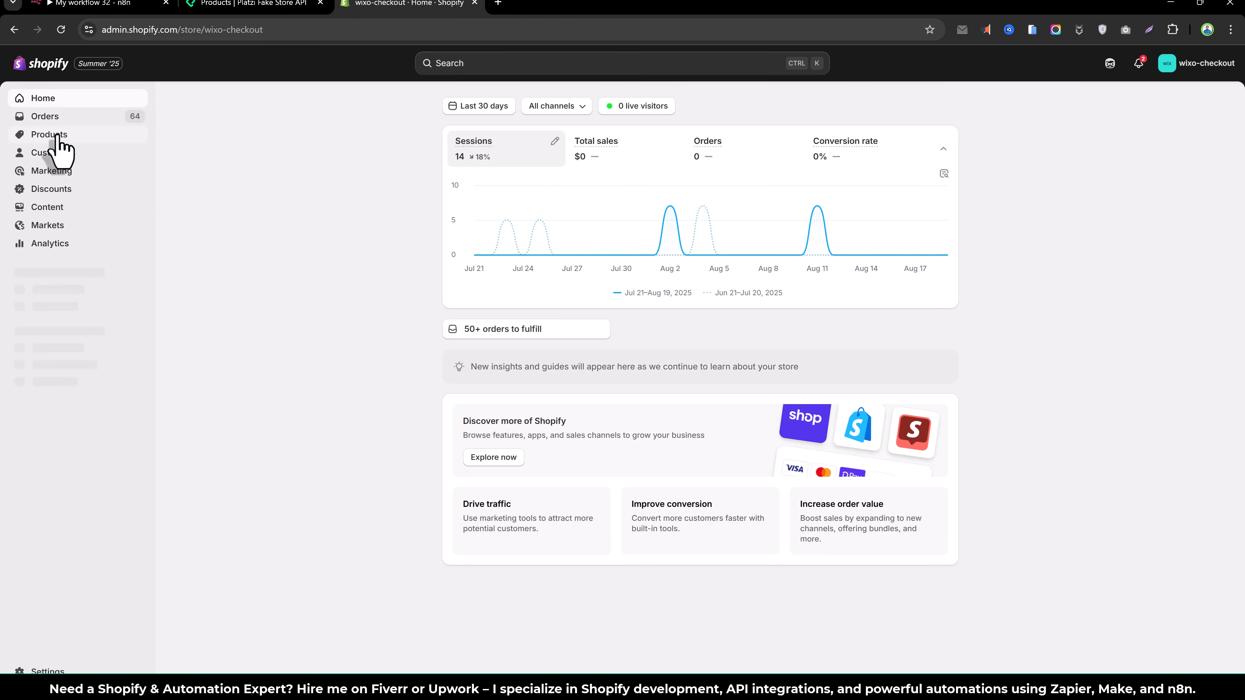
click(57, 137)
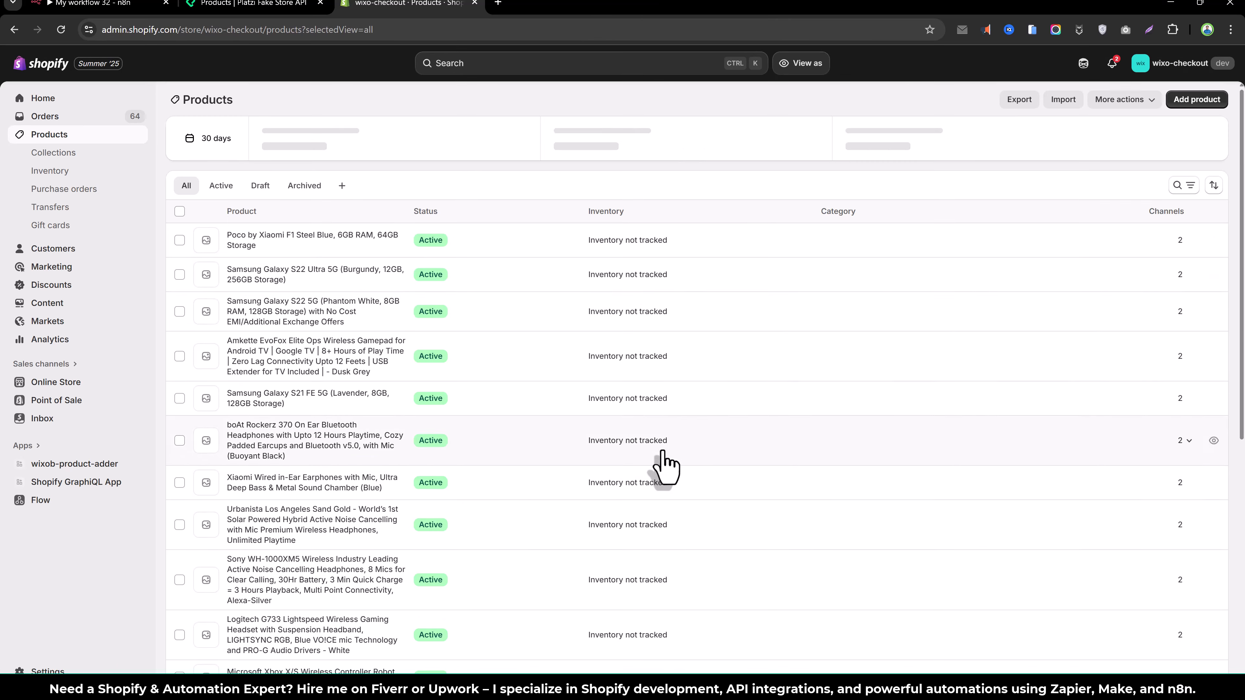
scroll(667, 467, down, 8)
scroll(667, 466, up, 8)
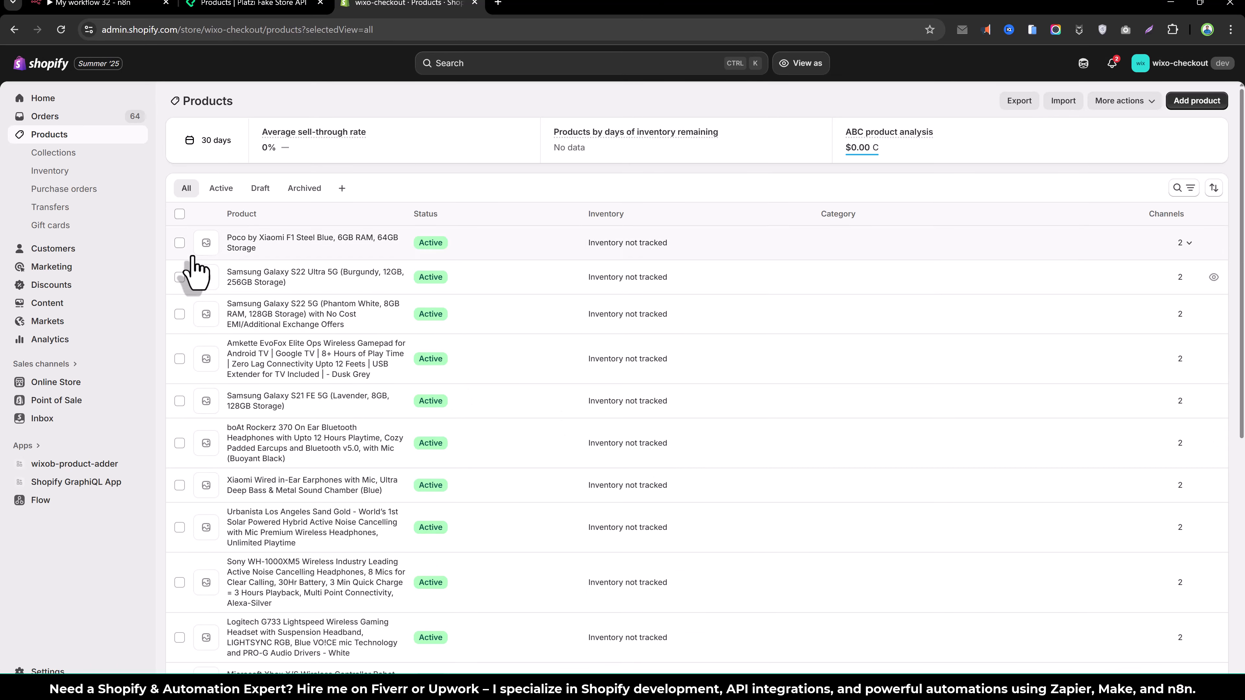
click(179, 212)
click(365, 214)
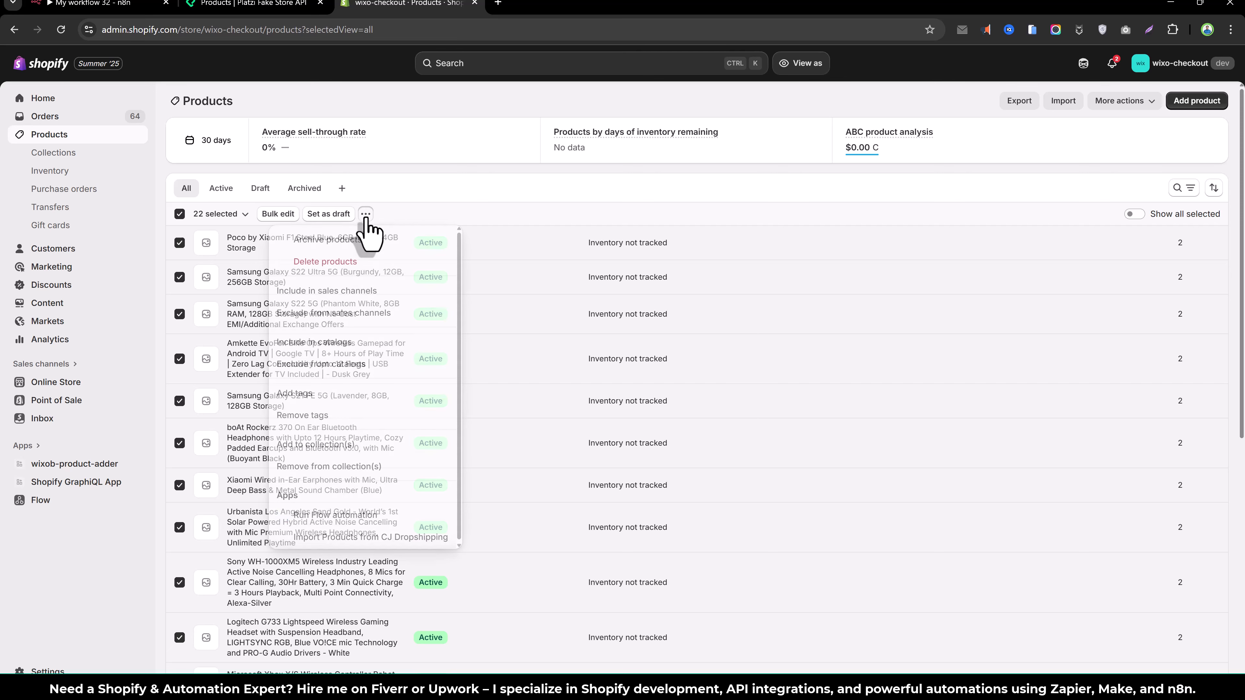
click(361, 190)
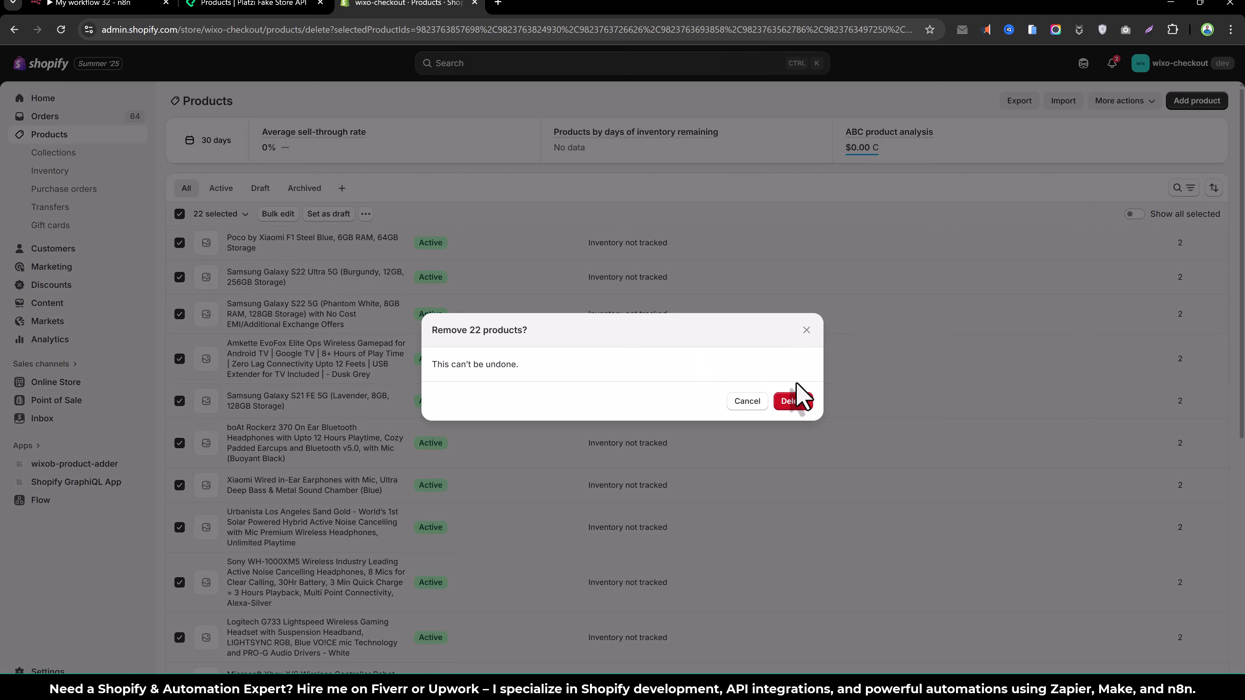
click(793, 401)
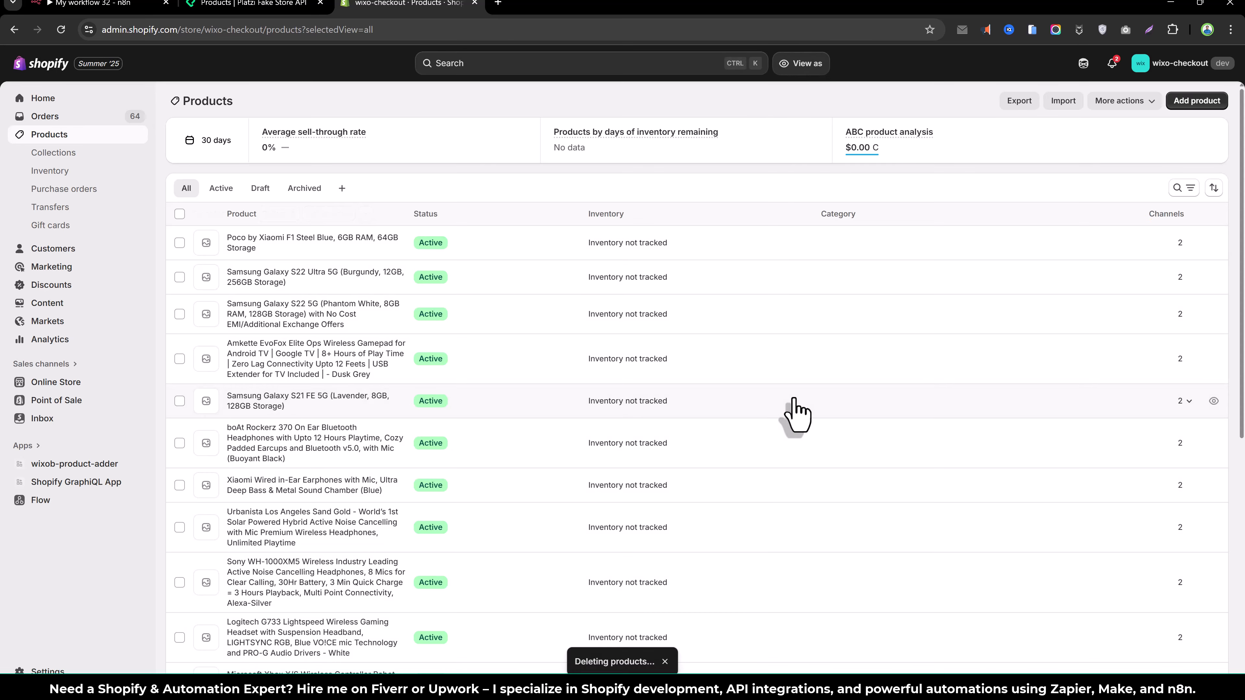
Look through the product list to check on the progress of the deletion.
scroll(505, 412, down, 8)
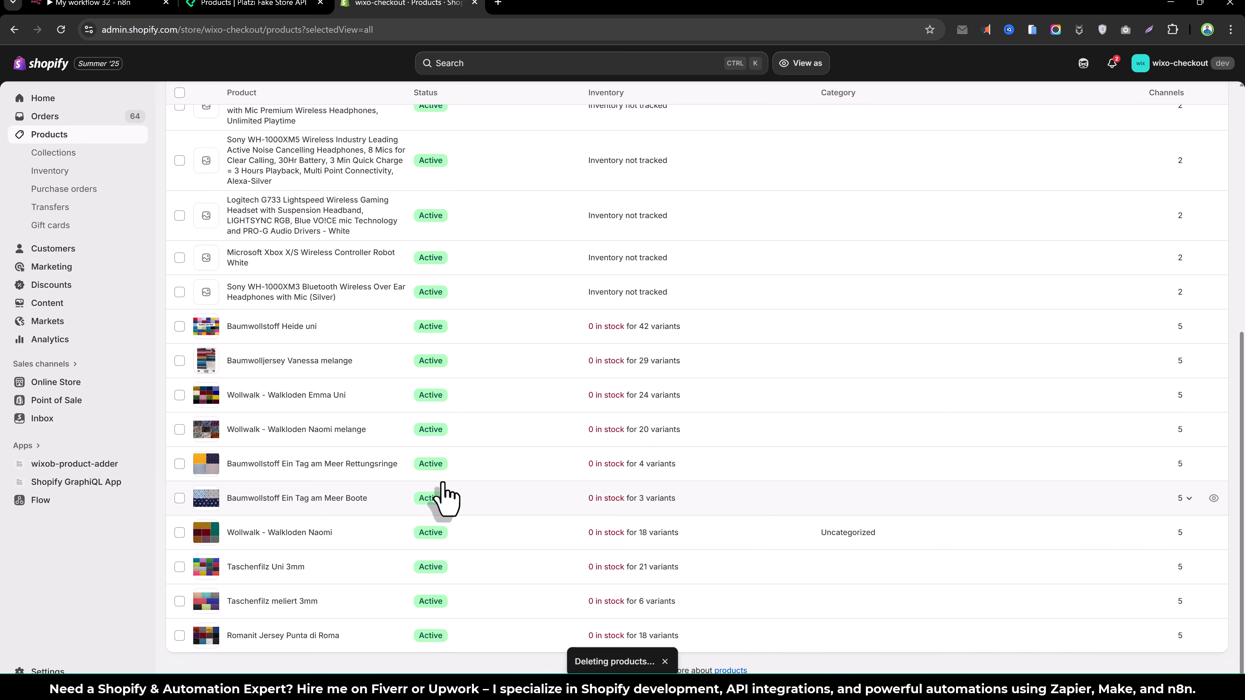
scroll(445, 497, up, 4)
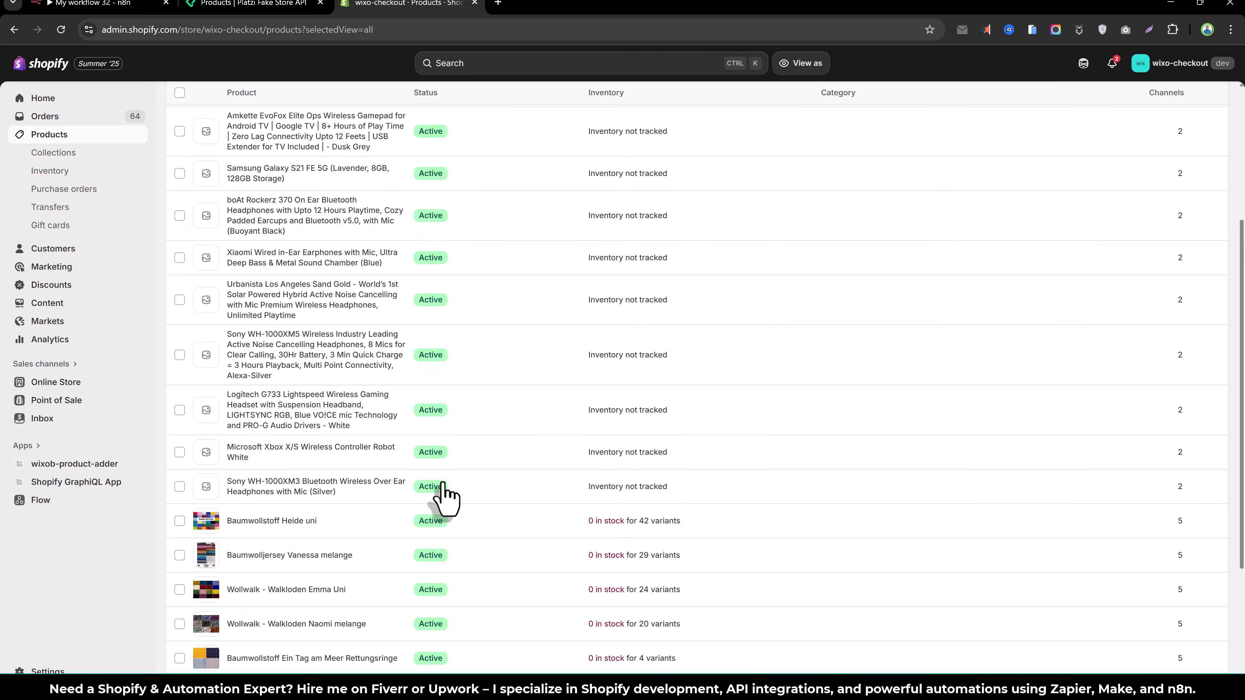
scroll(445, 498, up, 5)
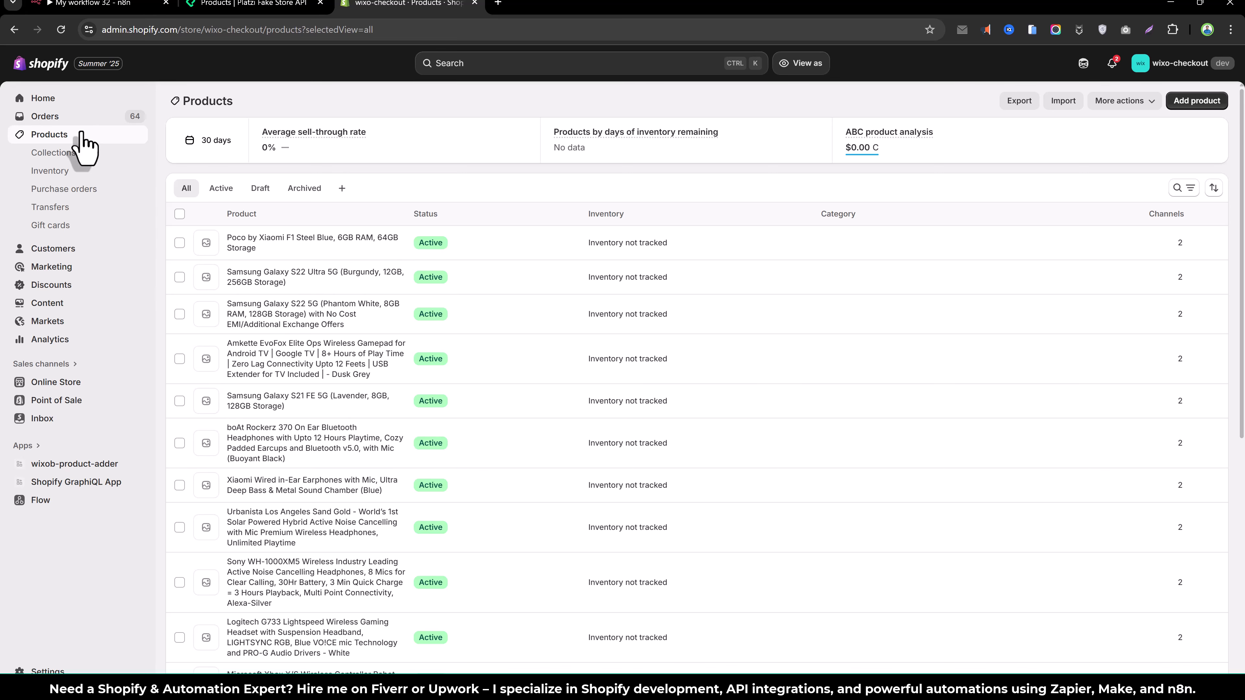
scroll(319, 431, down, 5)
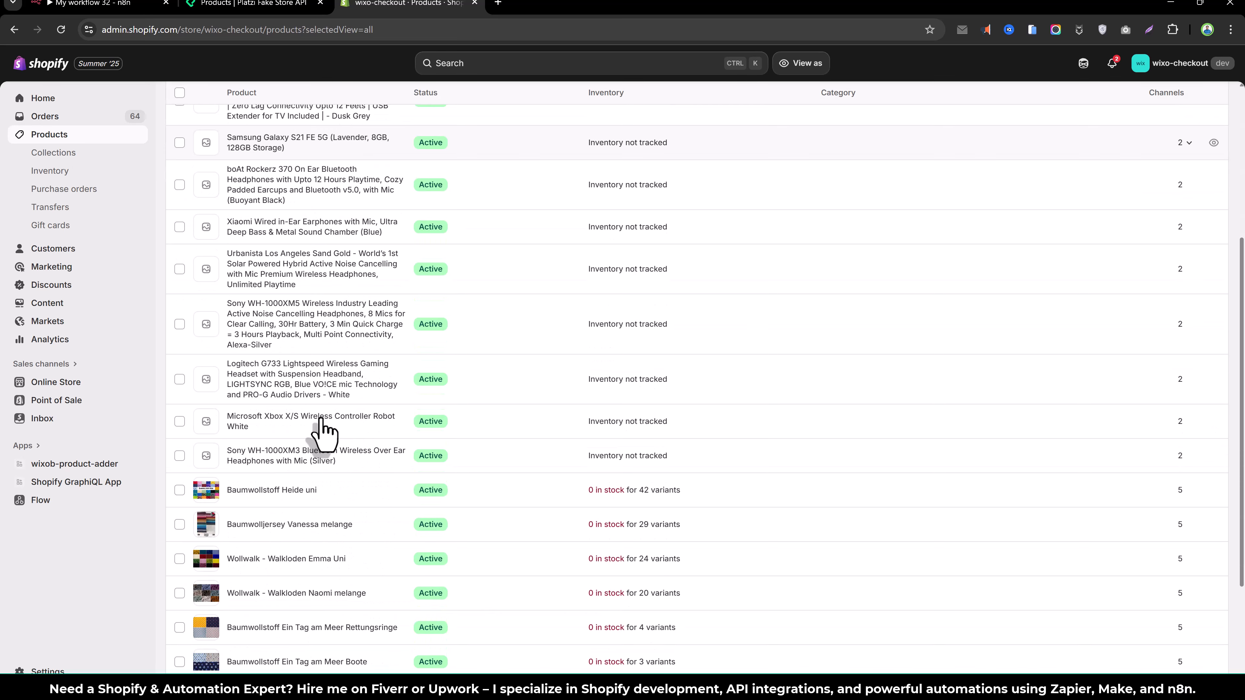
scroll(380, 479, up, 4)
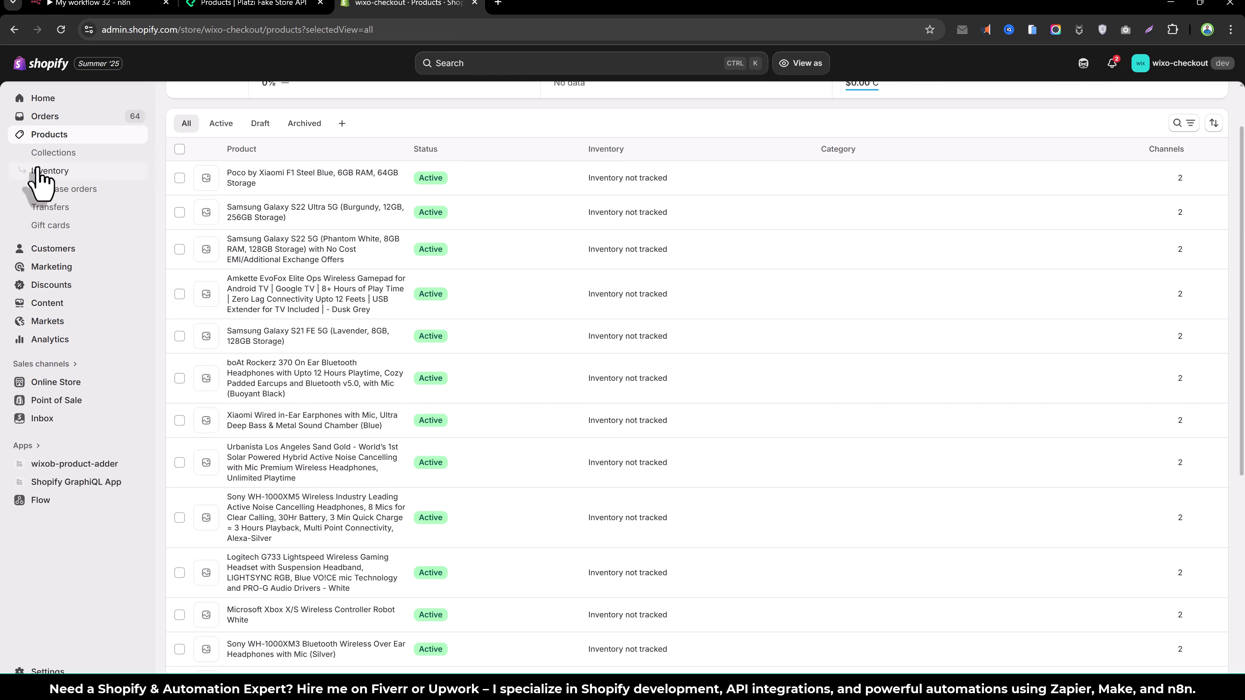
Alternate between the Collections and Products pages to refresh the list and check which products remain.
click(56, 153)
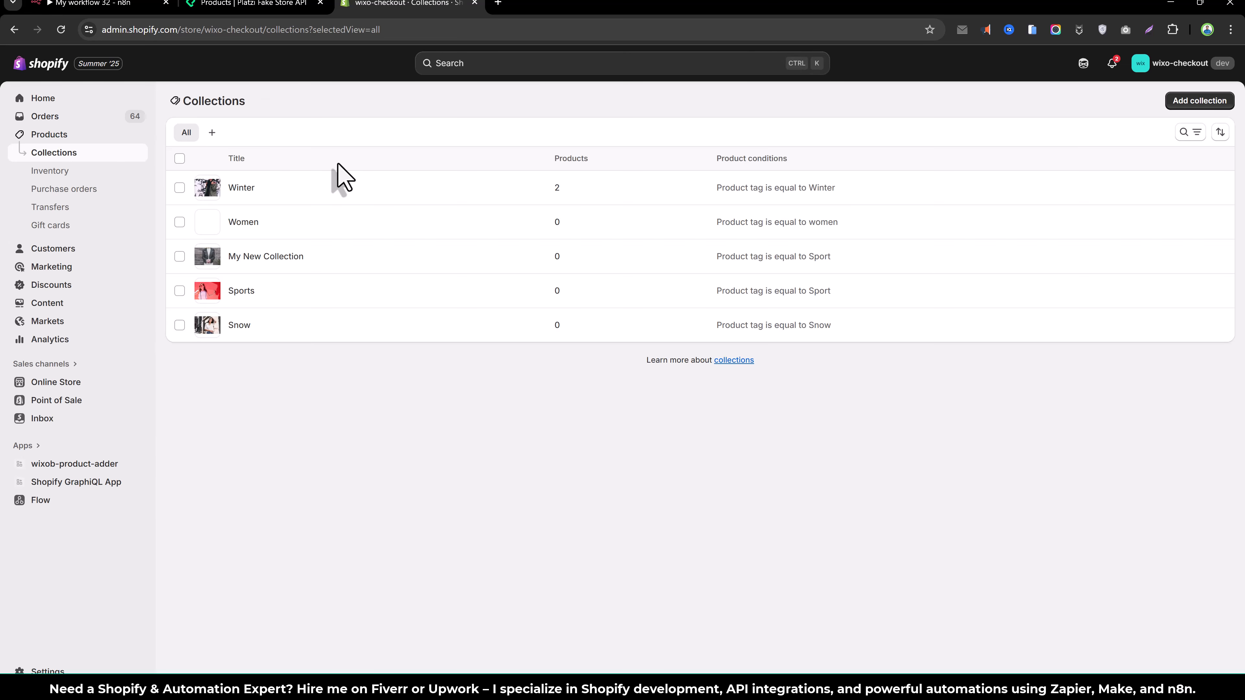
click(44, 135)
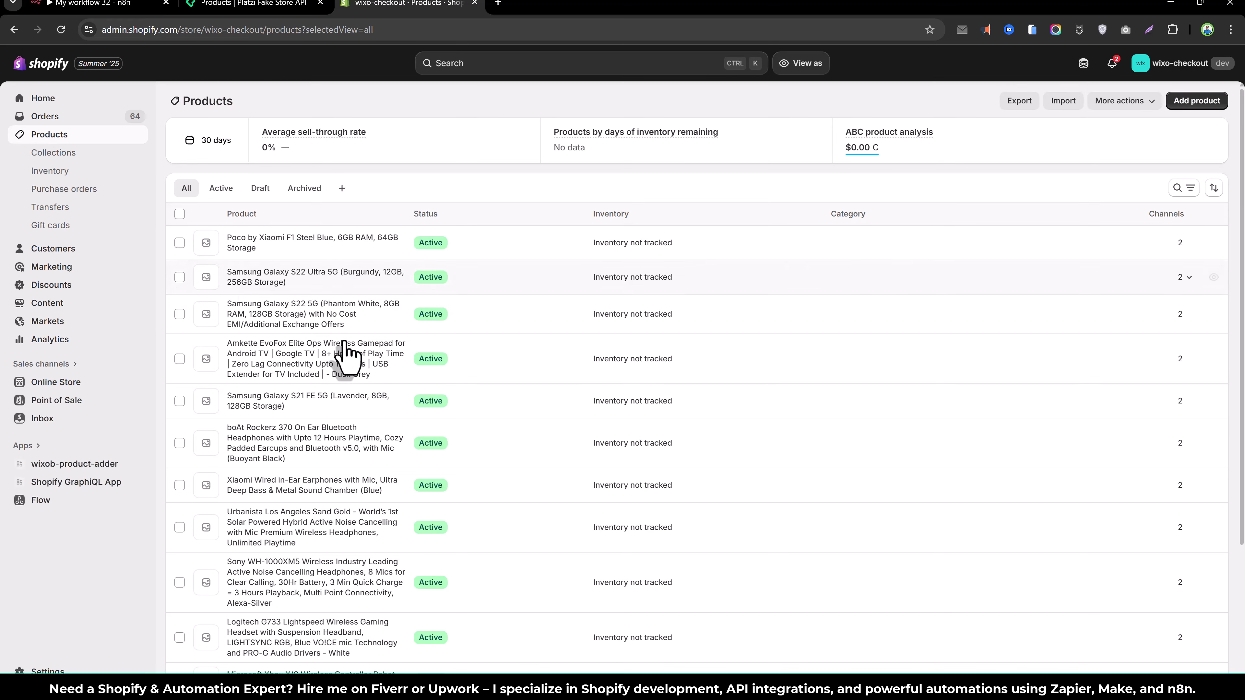
scroll(347, 357, down, 4)
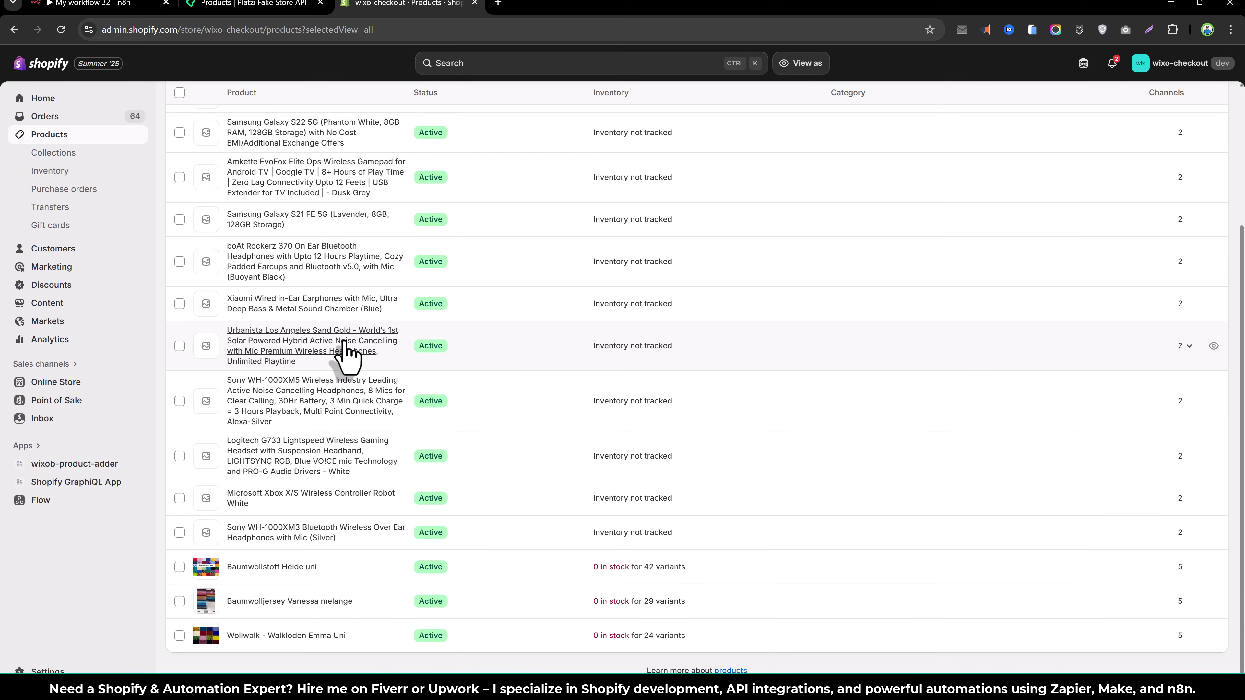
scroll(347, 348, up, 4)
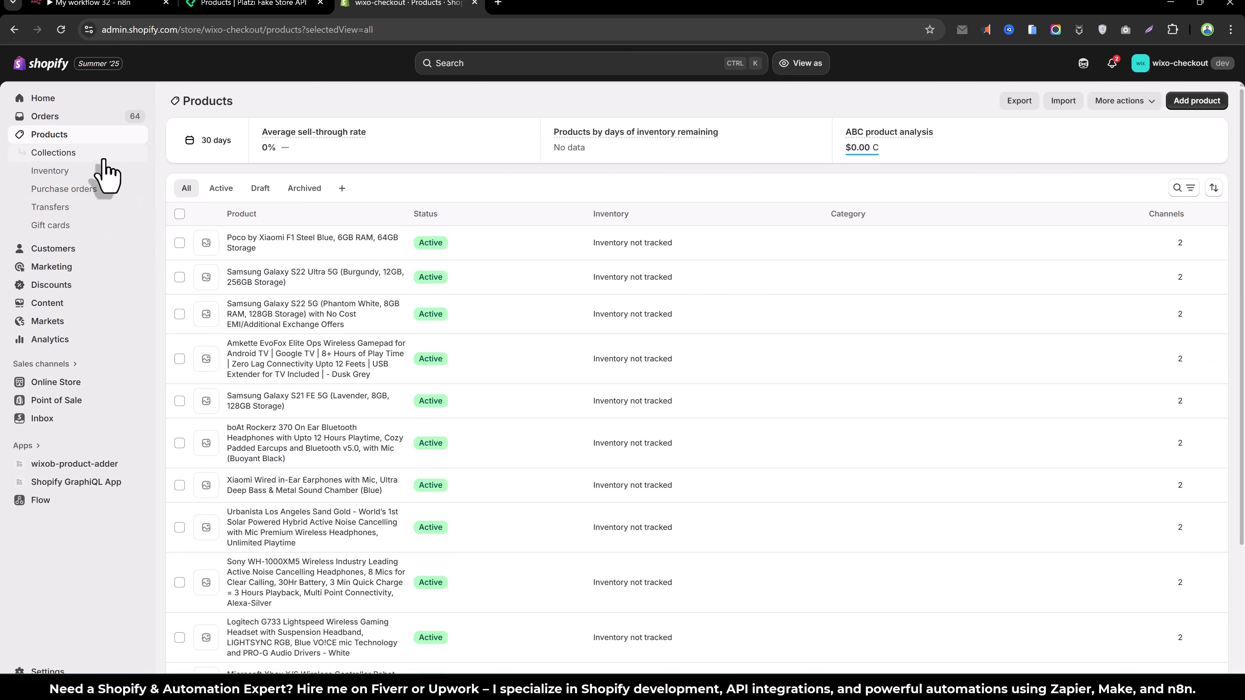
click(82, 153)
click(71, 138)
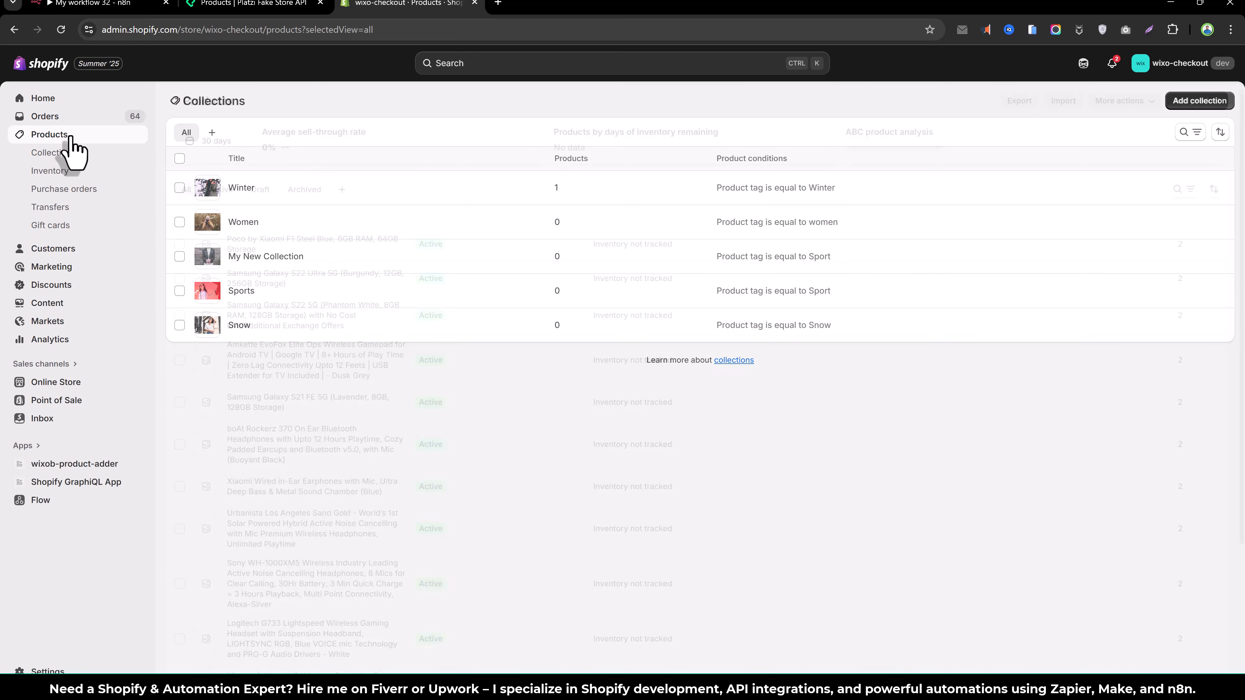
scroll(455, 441, down, 2)
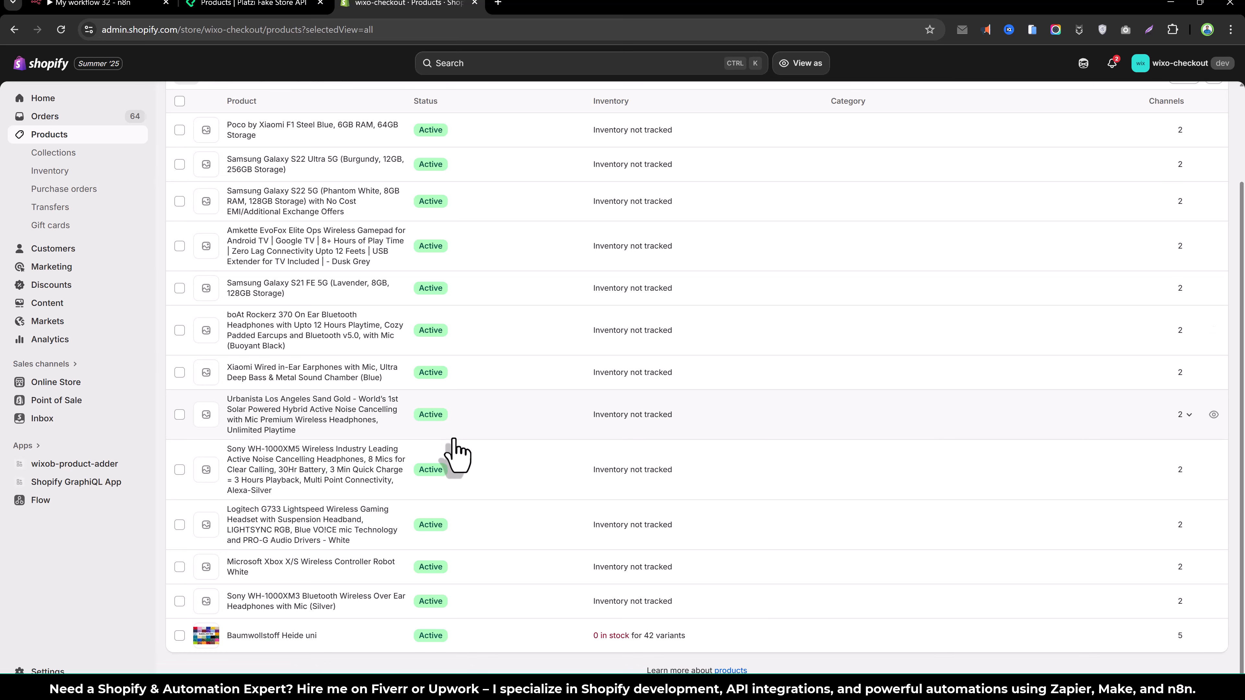
scroll(456, 456, up, 3)
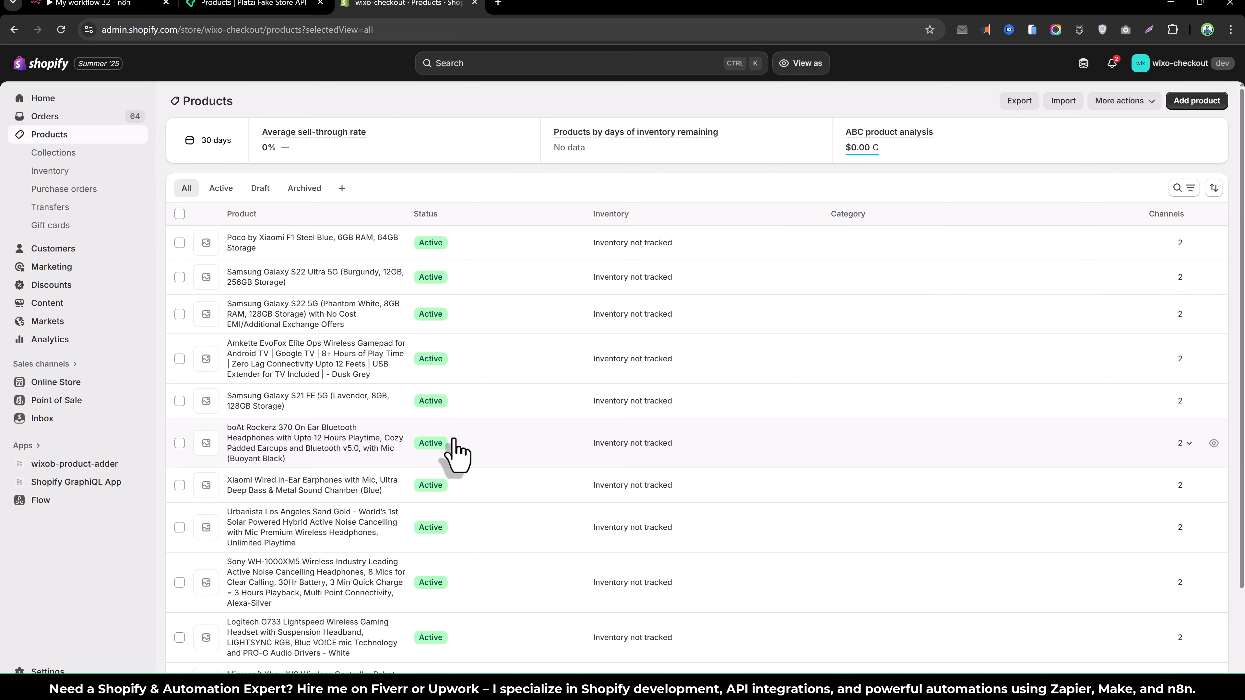
scroll(456, 453, down, 3)
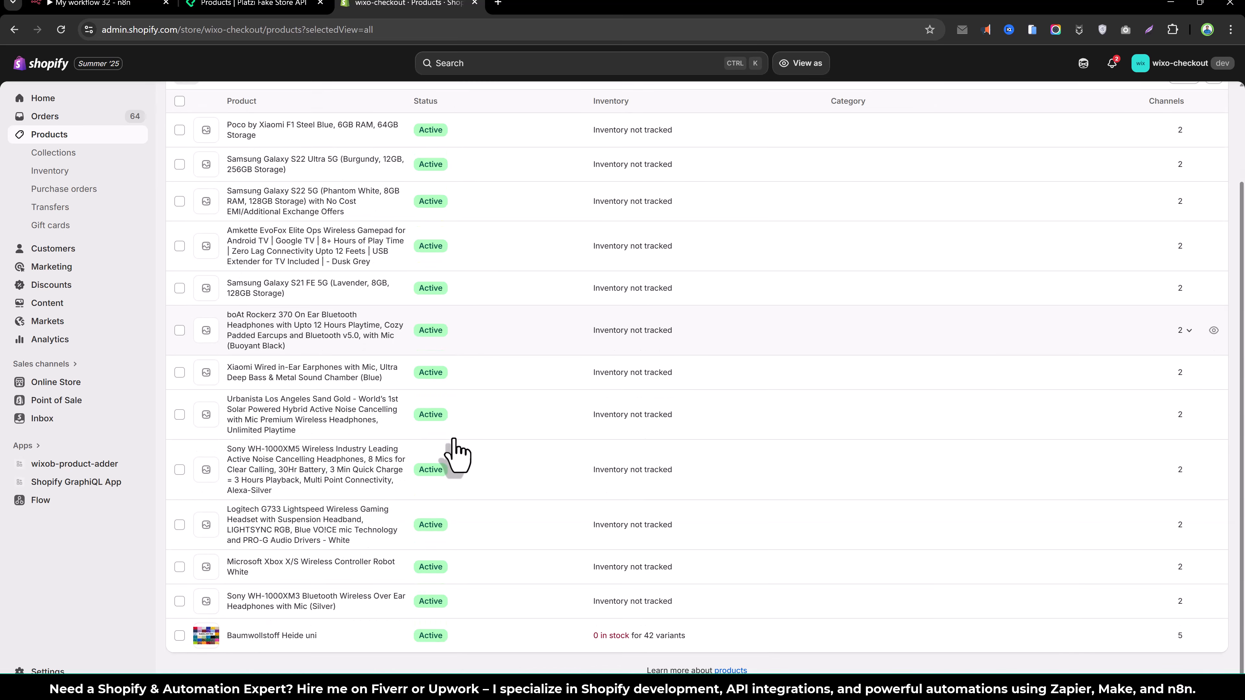
scroll(453, 453, up, 3)
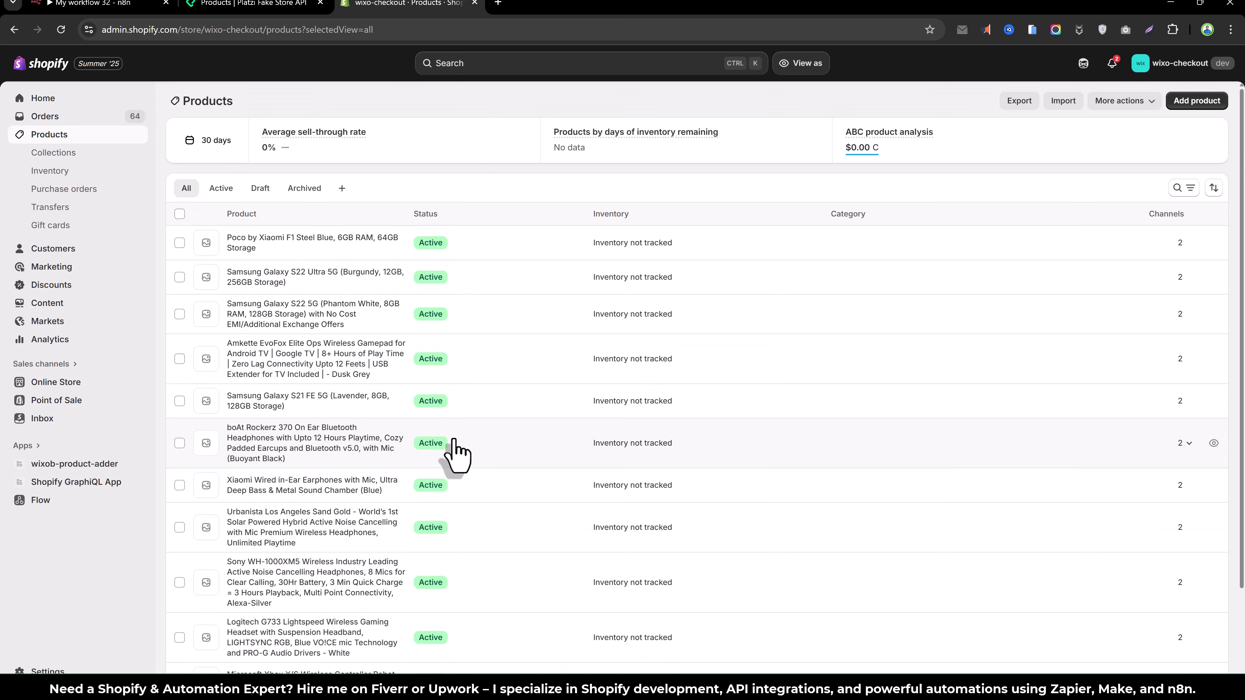
click(54, 152)
click(58, 136)
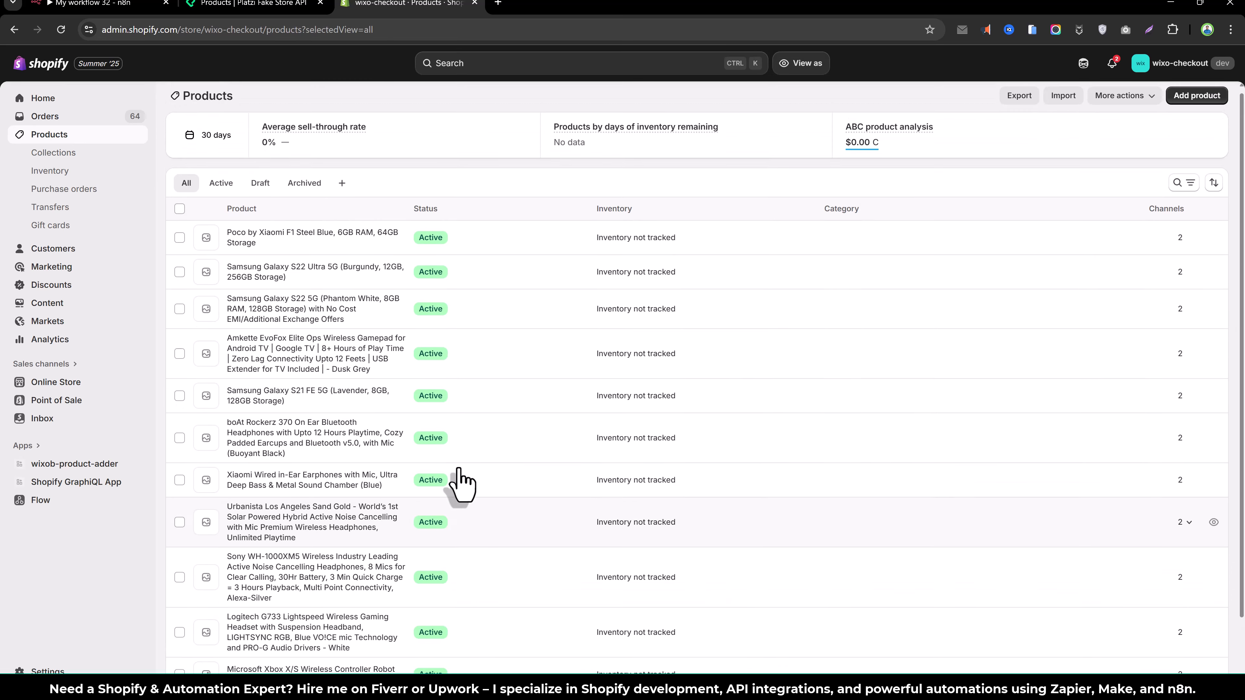
Reload the Shopify Products page to check that the product list is empty.
right_click(515, 137)
right_click(528, 106)
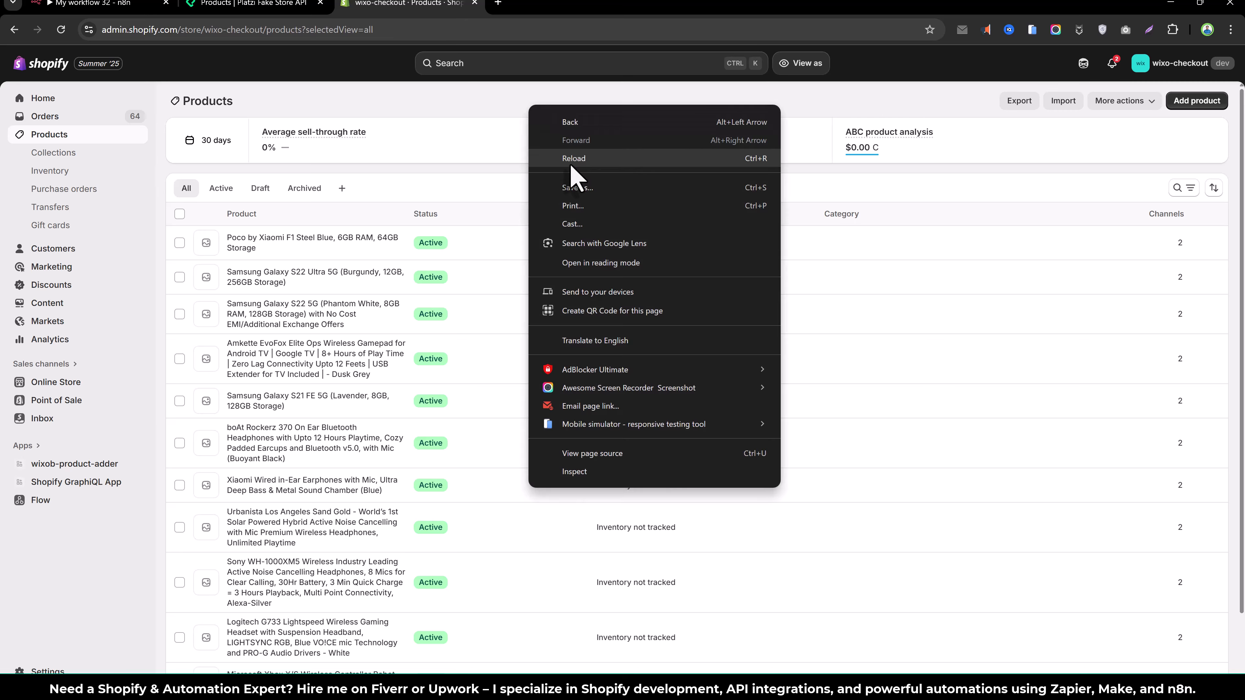
click(571, 162)
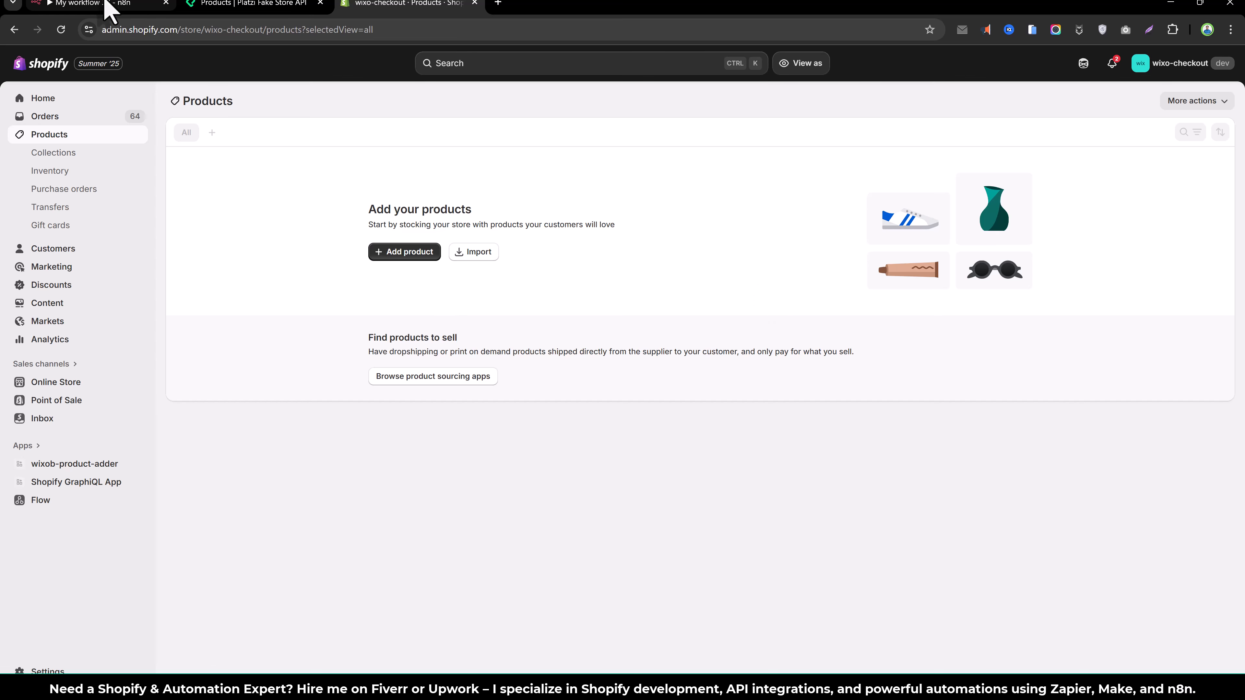
Switch to n8n and execute the whole workflow to create the fetched products in Shopify.
click(110, 8)
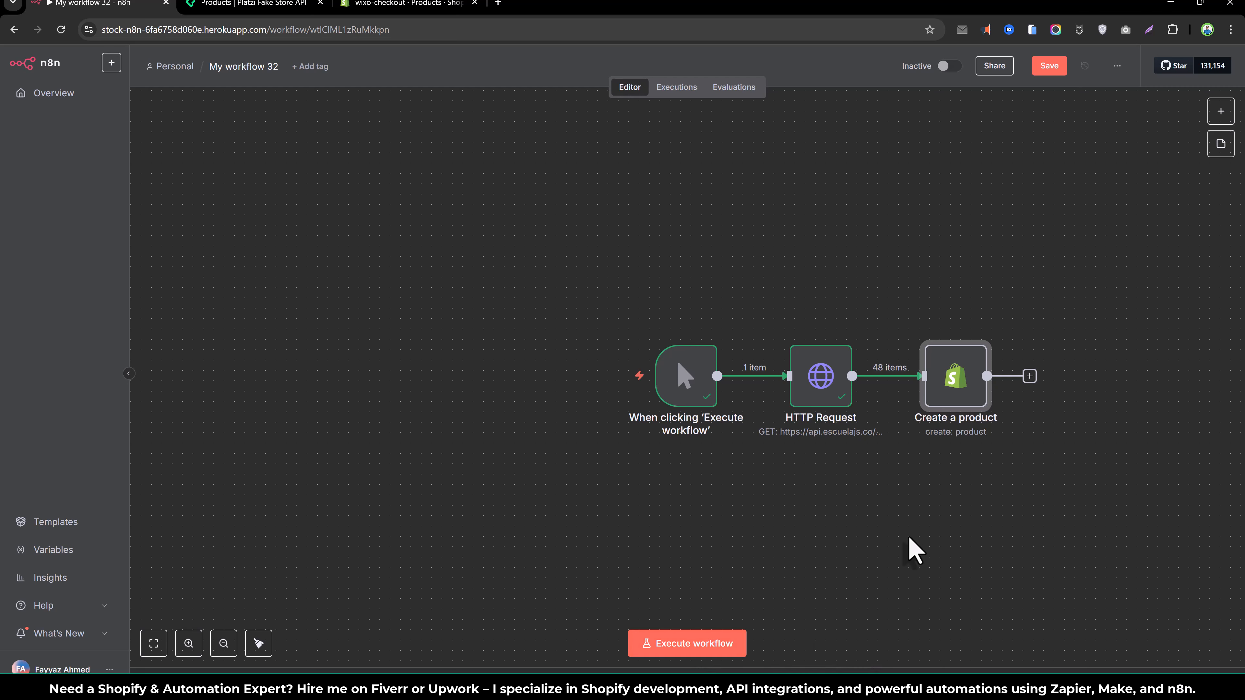
click(716, 638)
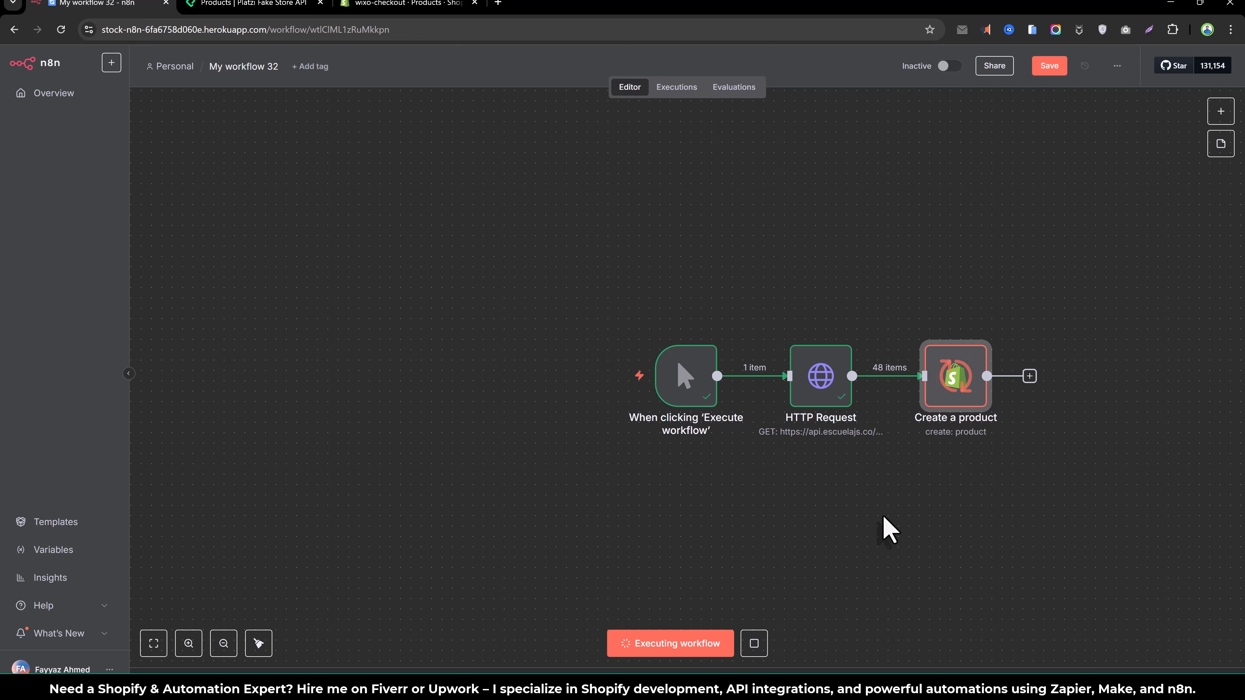
Reload the product list in Shopify and open Classic High-Waisted Athletic Shorts to examine its imported description.
click(403, 1)
right_click(678, 184)
click(717, 246)
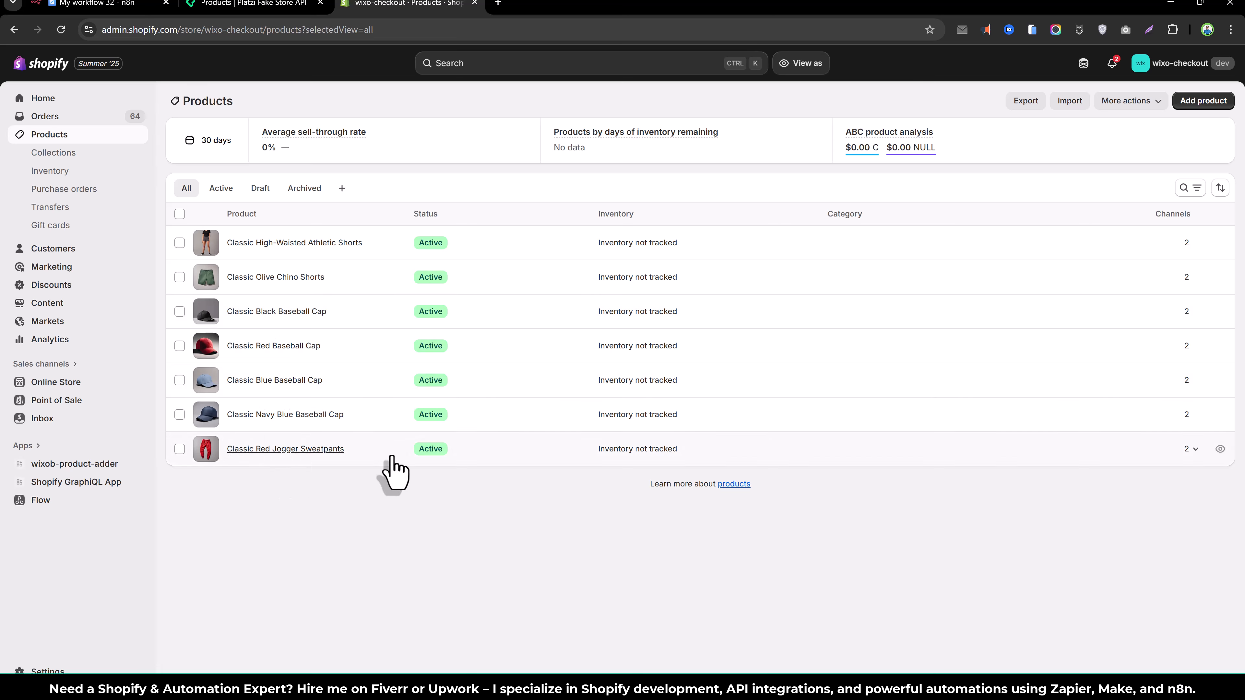
click(240, 243)
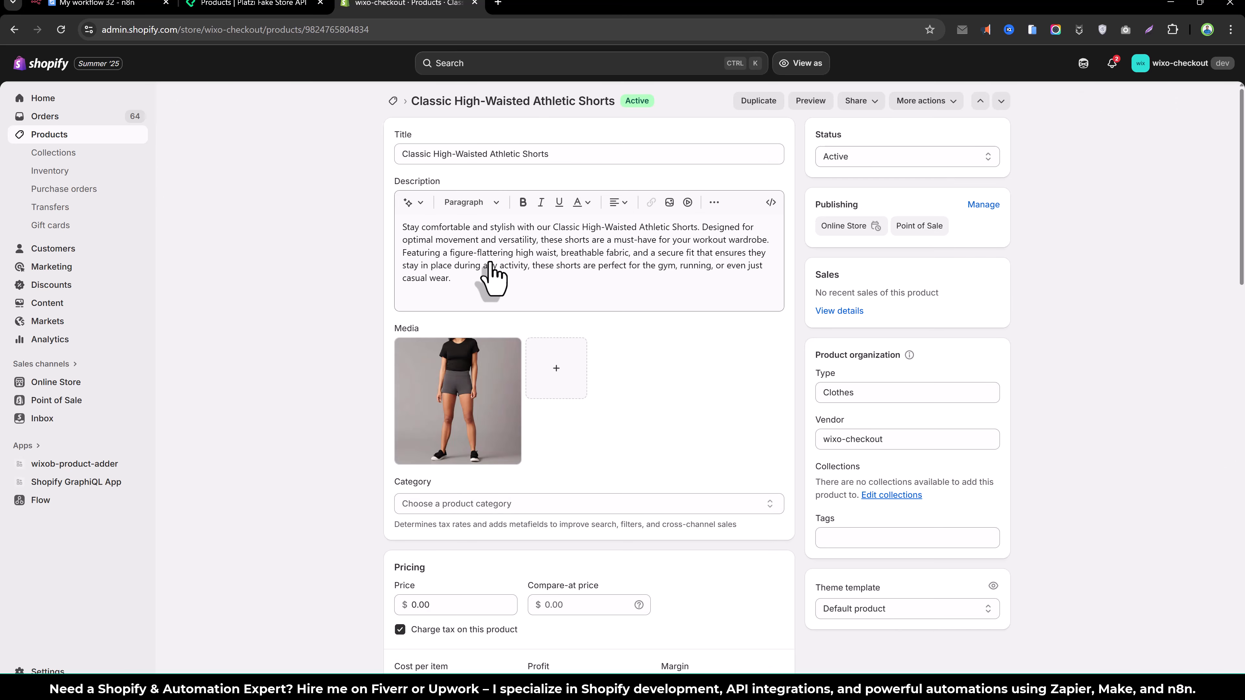
drag(416, 253, 480, 267)
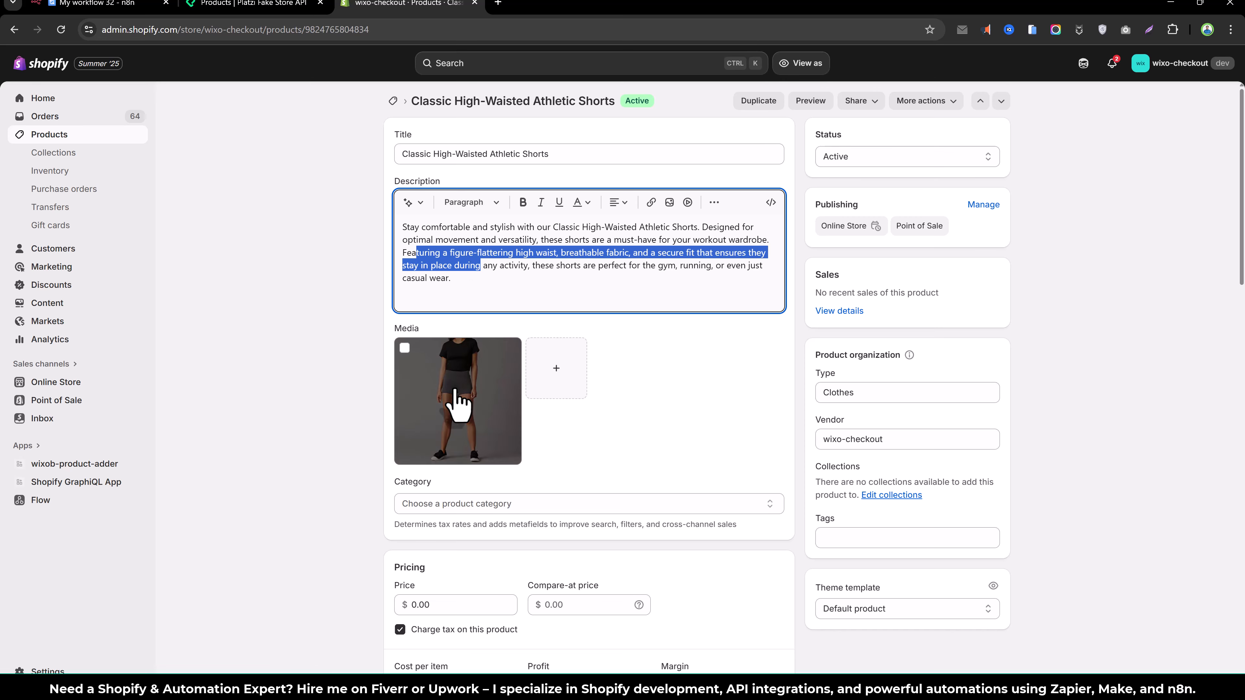
Examine the imported shorts' media, pricing and inventory details and highlight the product type.
scroll(485, 388, down, 4)
scroll(495, 378, down, 3)
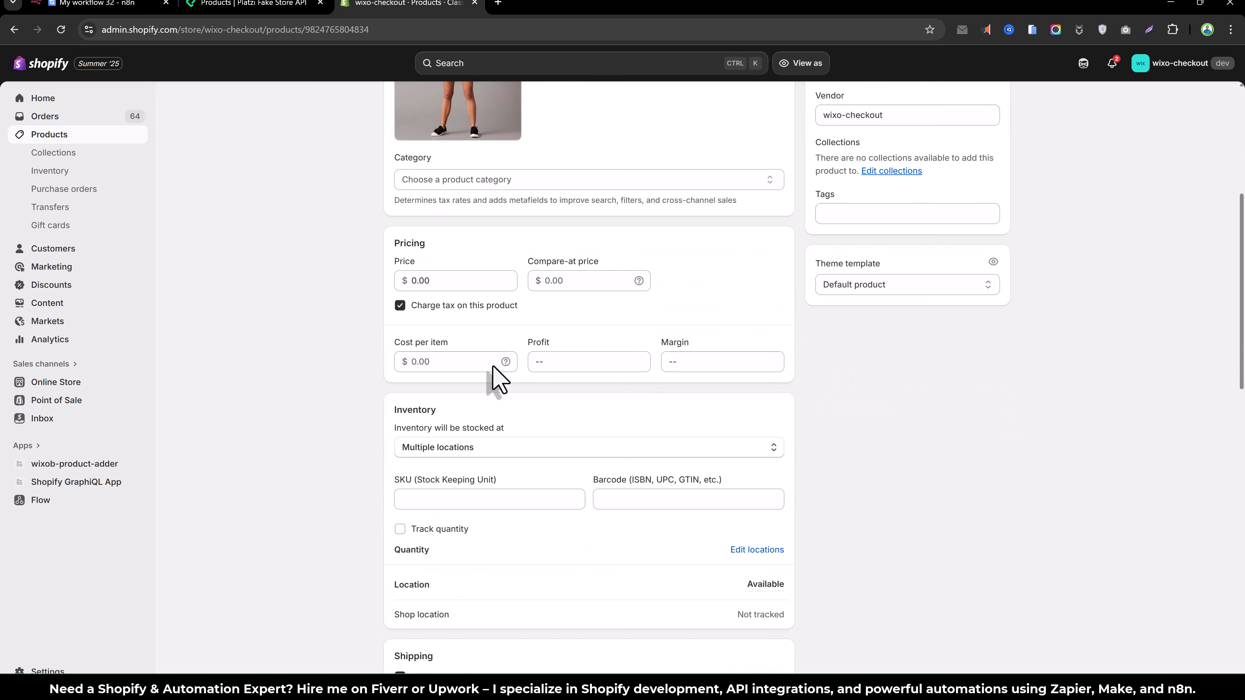
scroll(493, 367, up, 5)
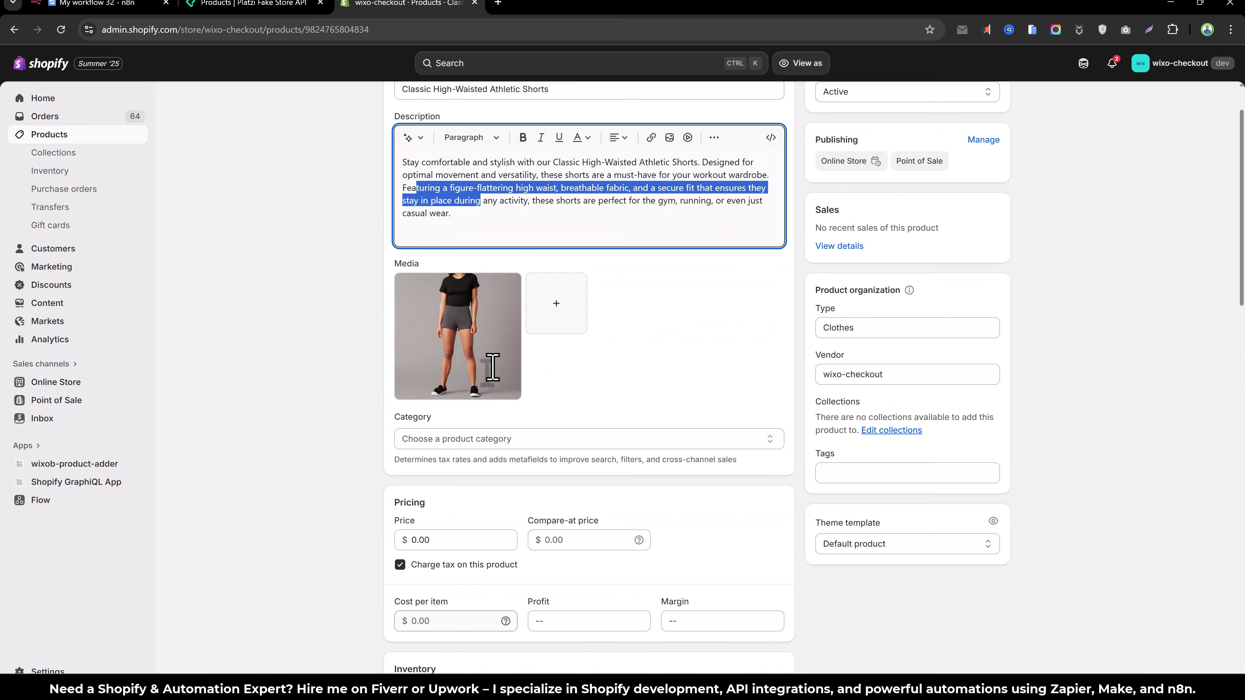
click(875, 328)
scroll(431, 260, up, 1)
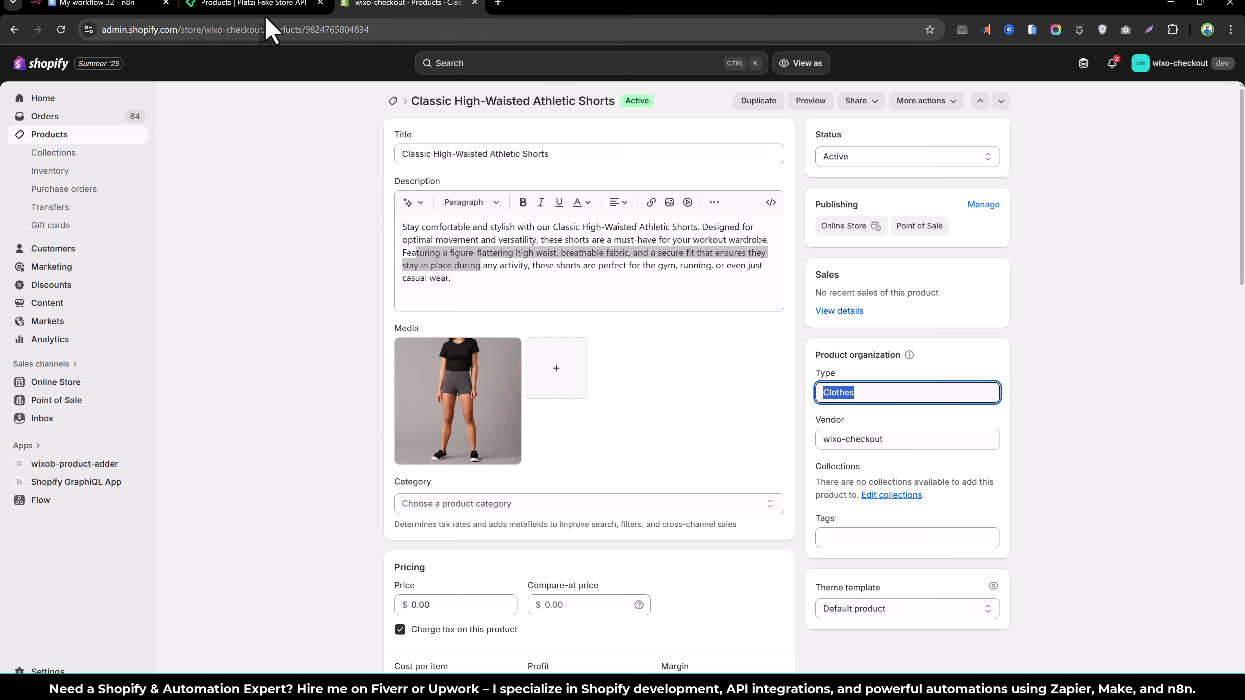
Check the execution progress in n8n, return to Shopify's Products list and temporarily select all products to count them.
click(97, 4)
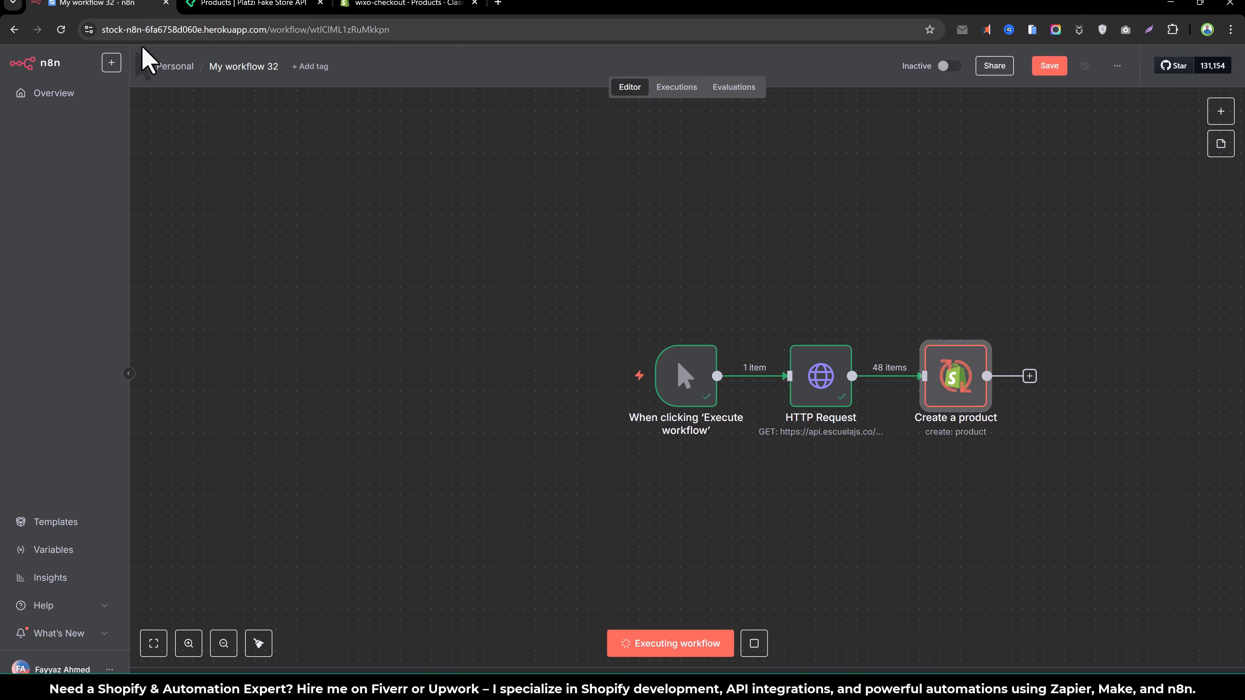
click(399, 6)
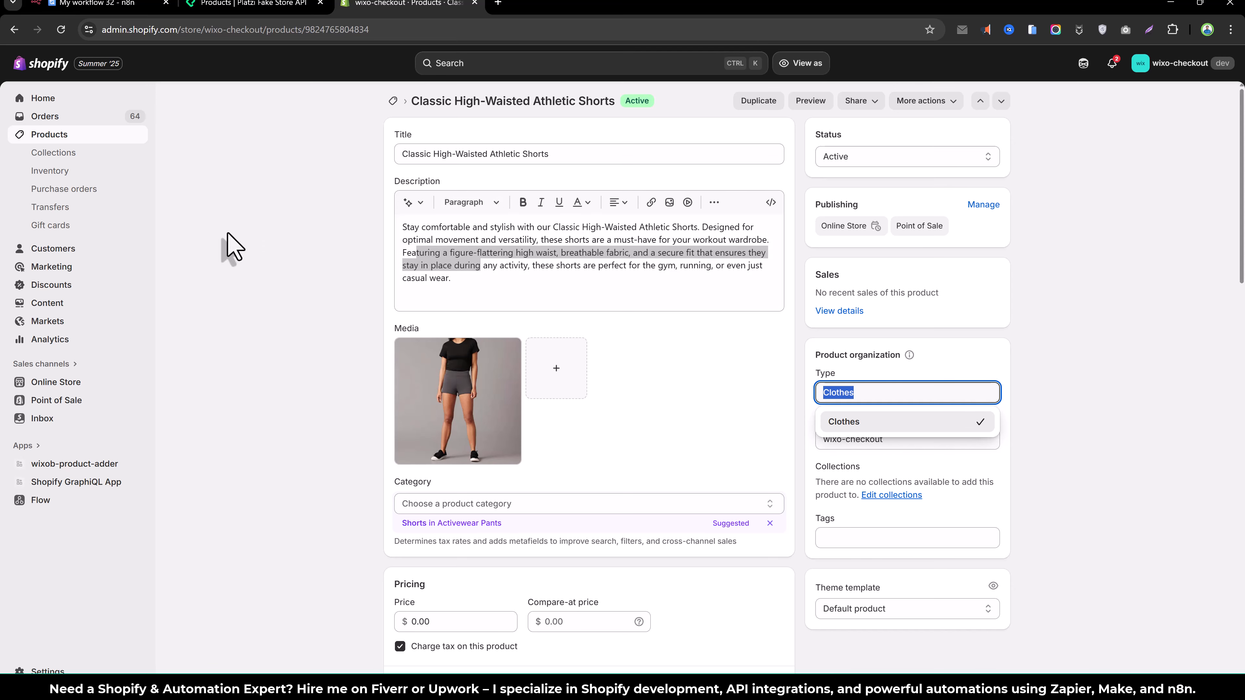
click(58, 139)
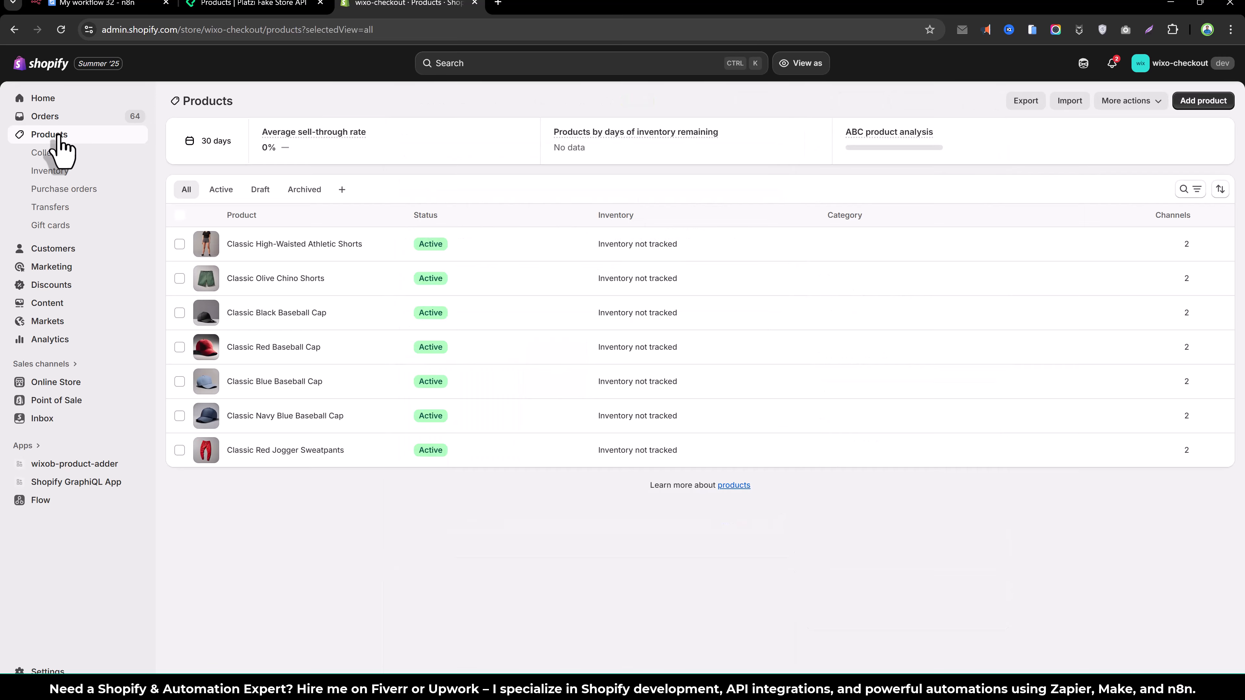
scroll(514, 320, down, 10)
scroll(521, 308, up, 10)
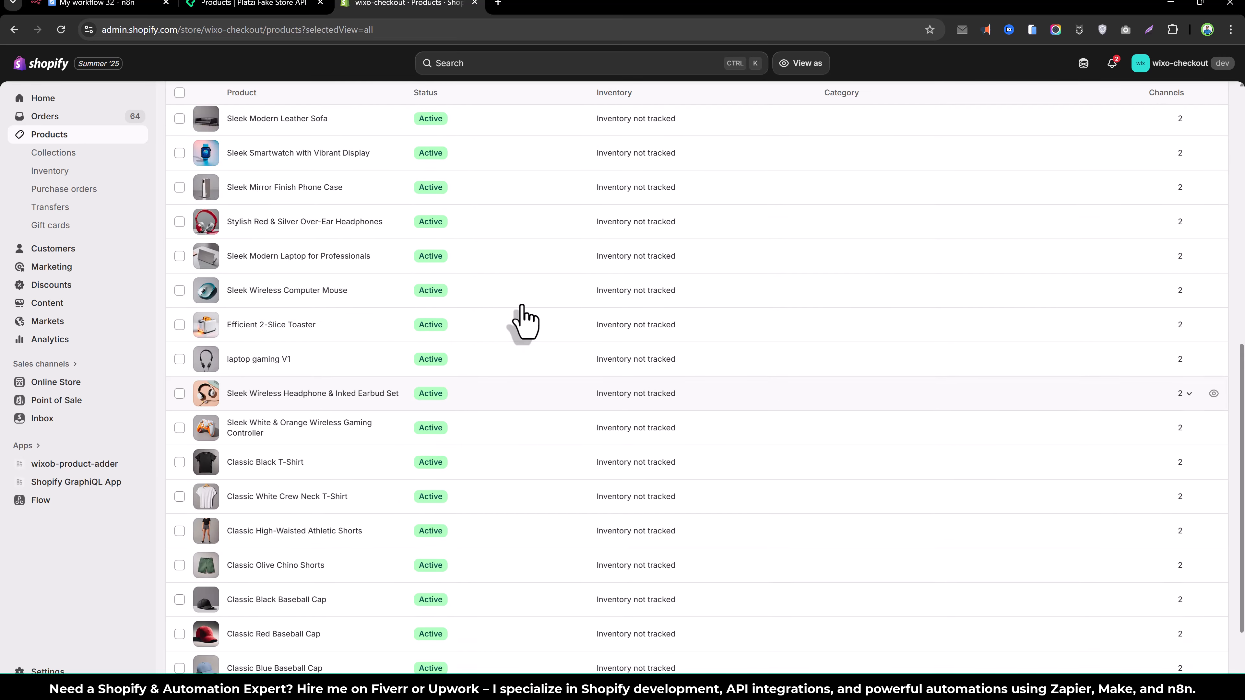
click(179, 213)
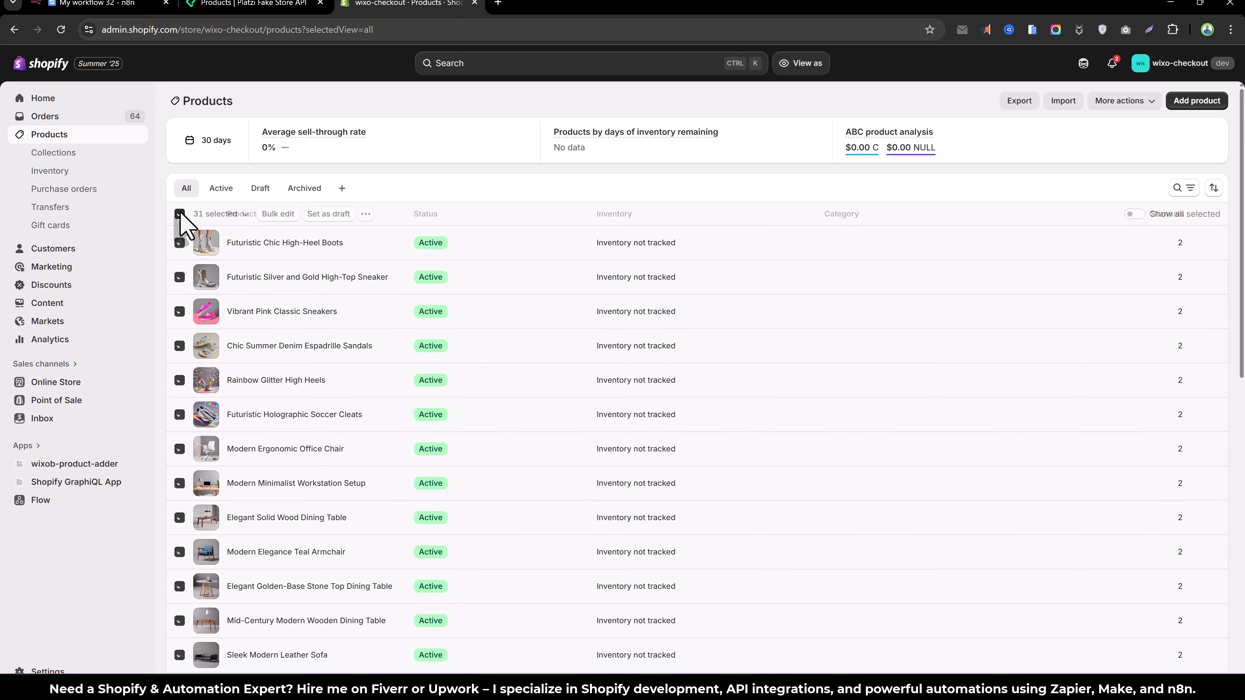
click(179, 214)
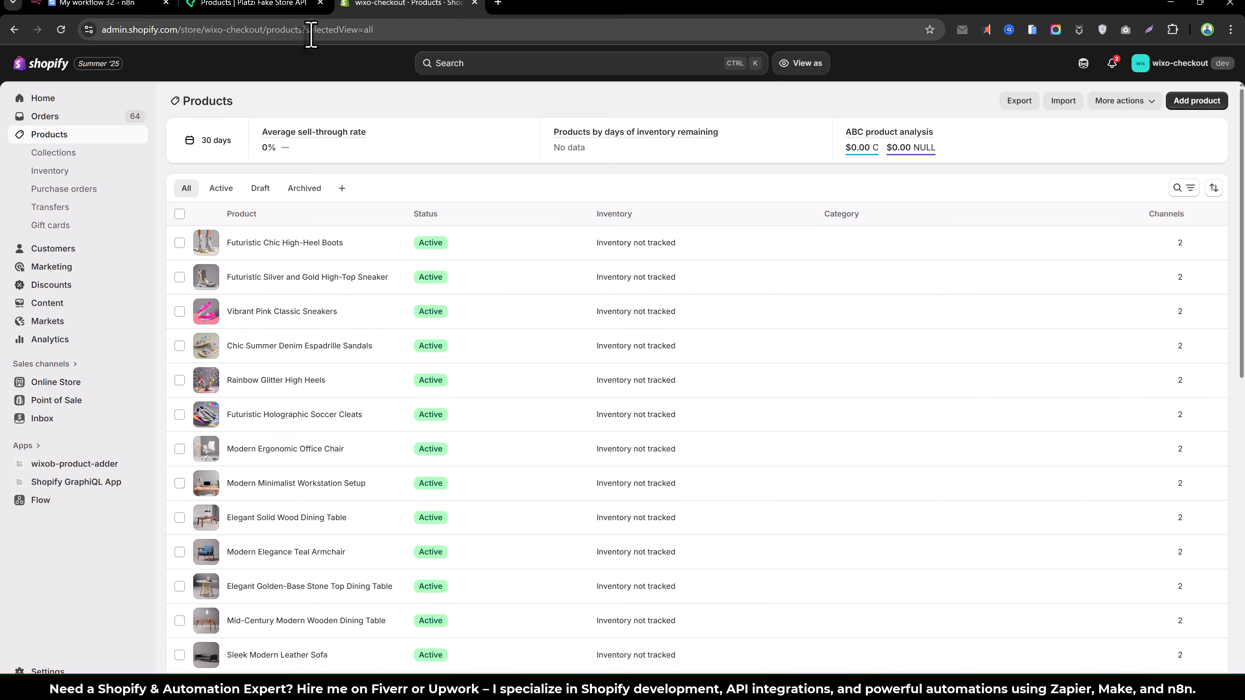
Recheck the n8n execution, reload the Shopify product list and count the products again with a temporary full selection.
click(13, 3)
click(66, 6)
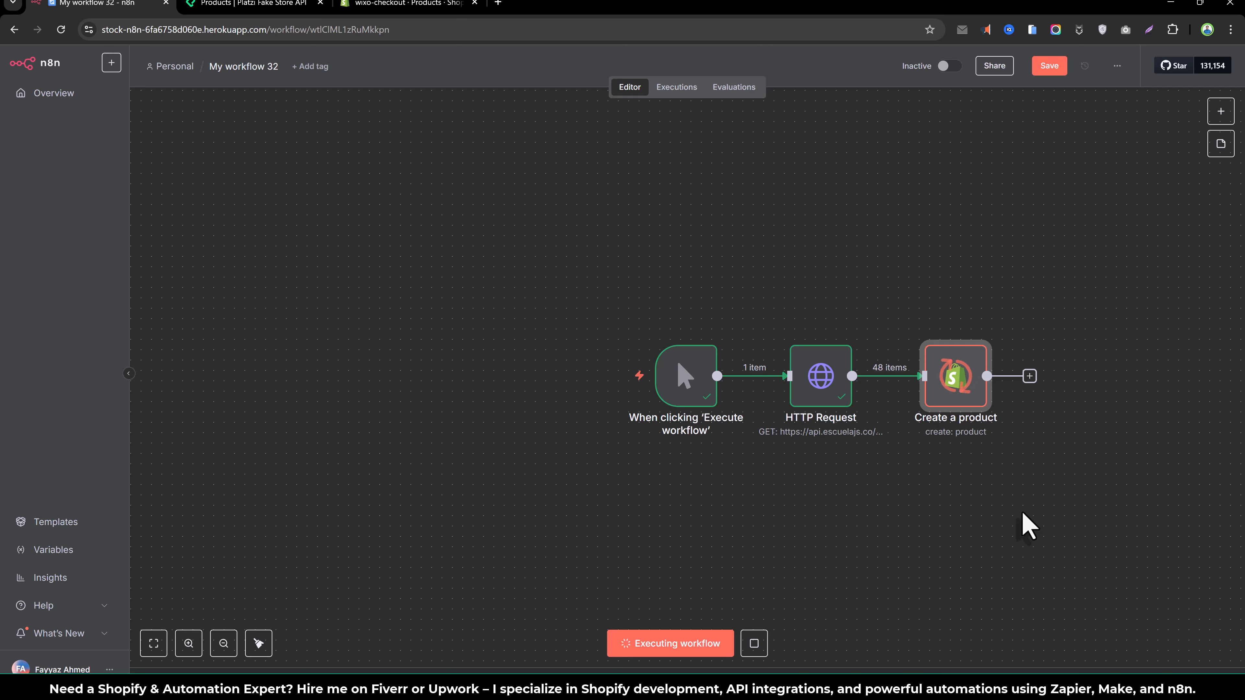
click(375, 7)
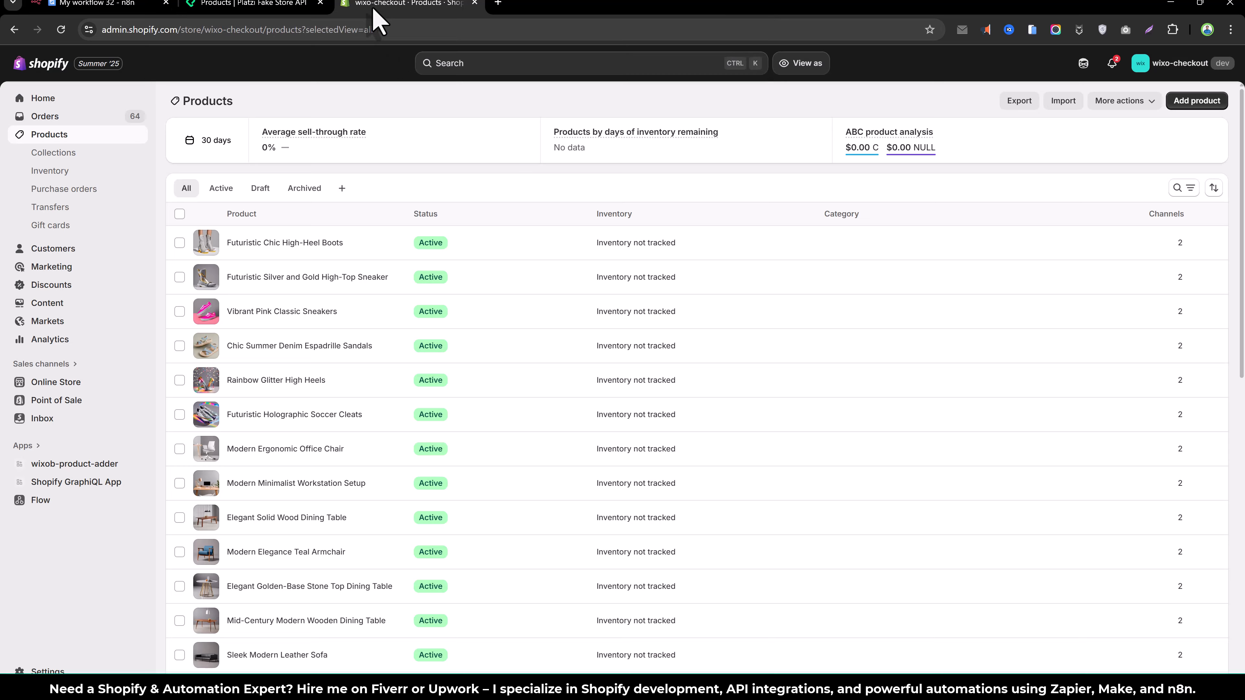
right_click(471, 120)
key(Escape)
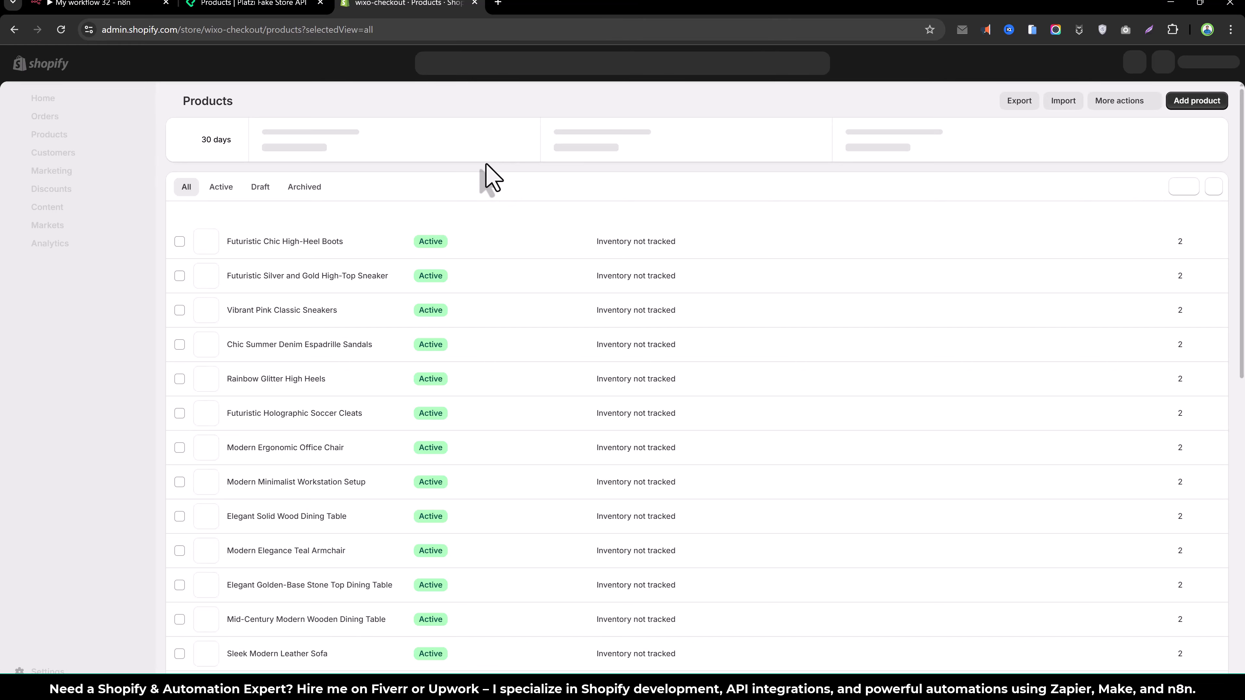
scroll(508, 230, down, 5)
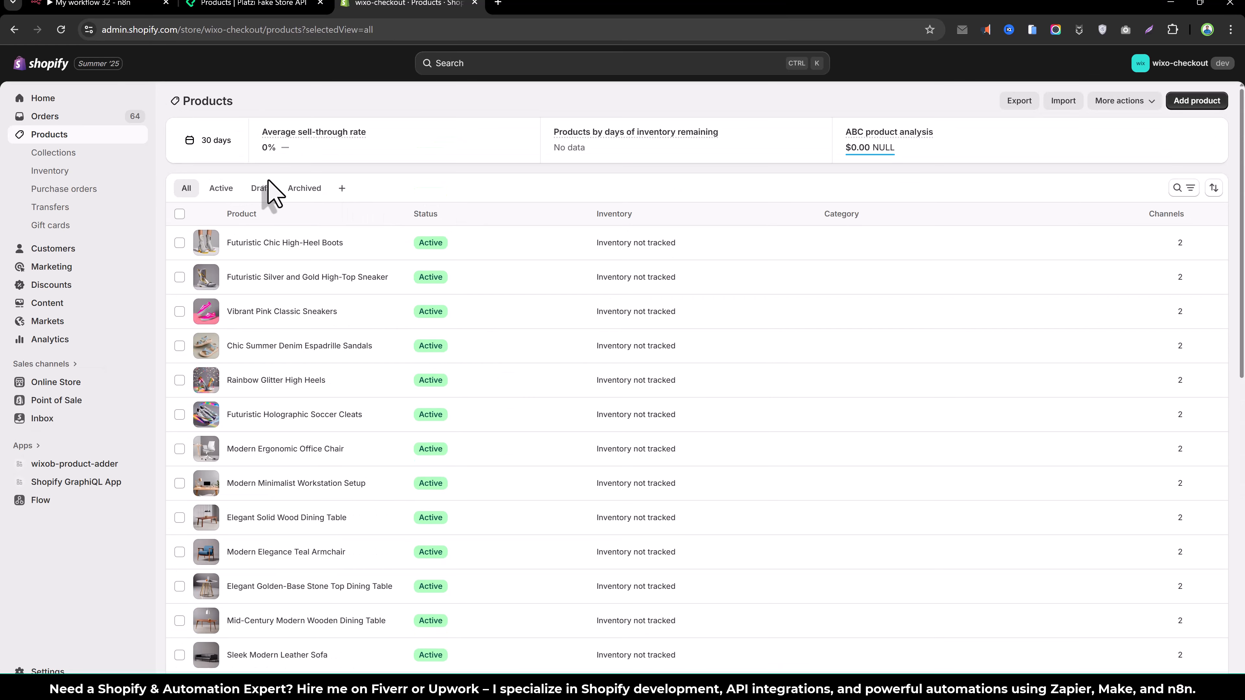
click(180, 214)
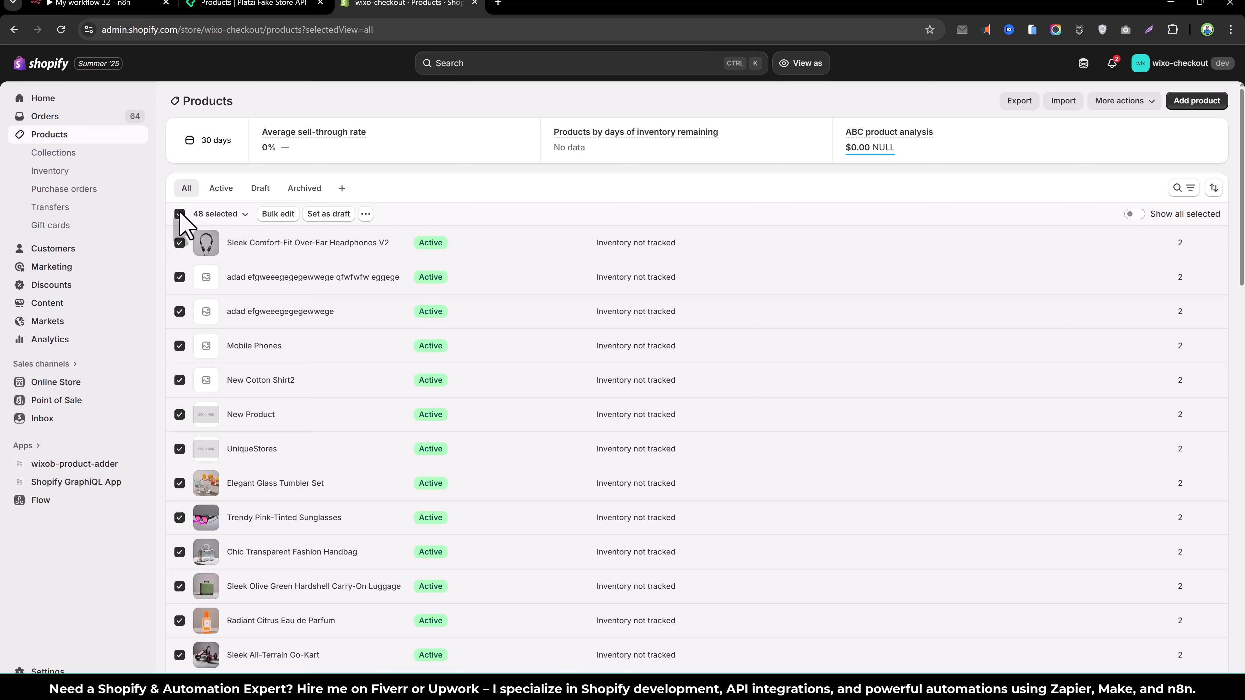
click(180, 214)
Compare the Create a product node's output item count in n8n with a selection of all products in Shopify.
click(131, 4)
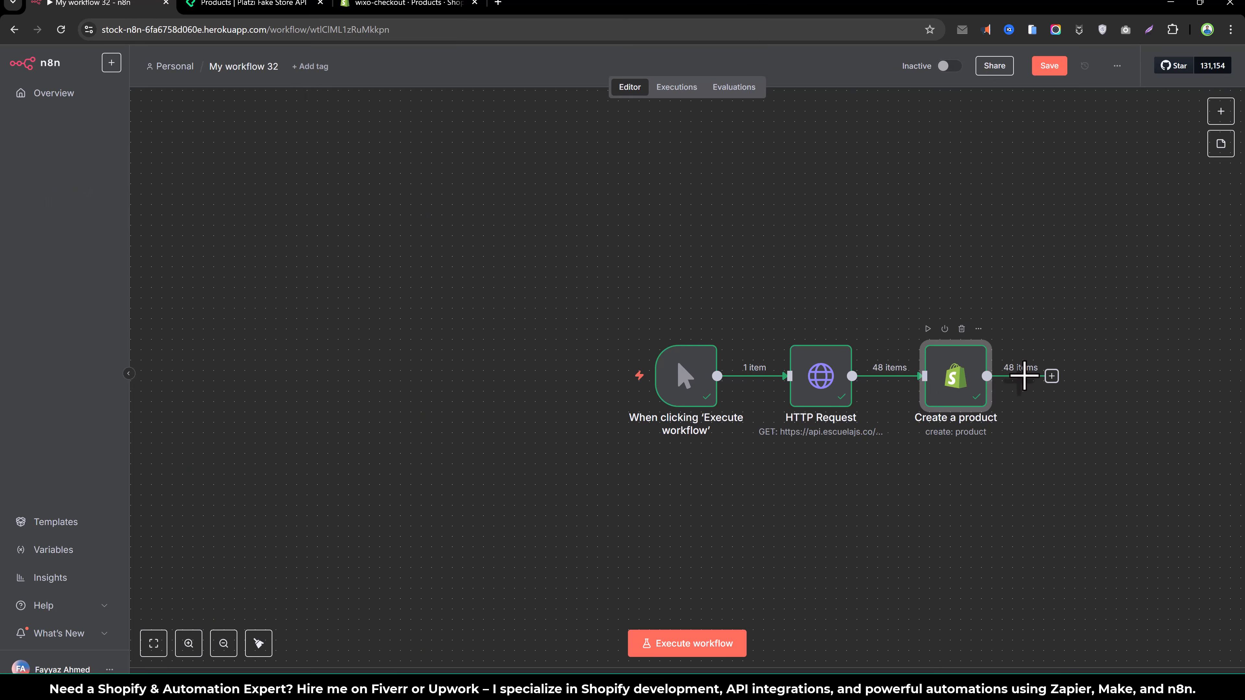
click(422, 4)
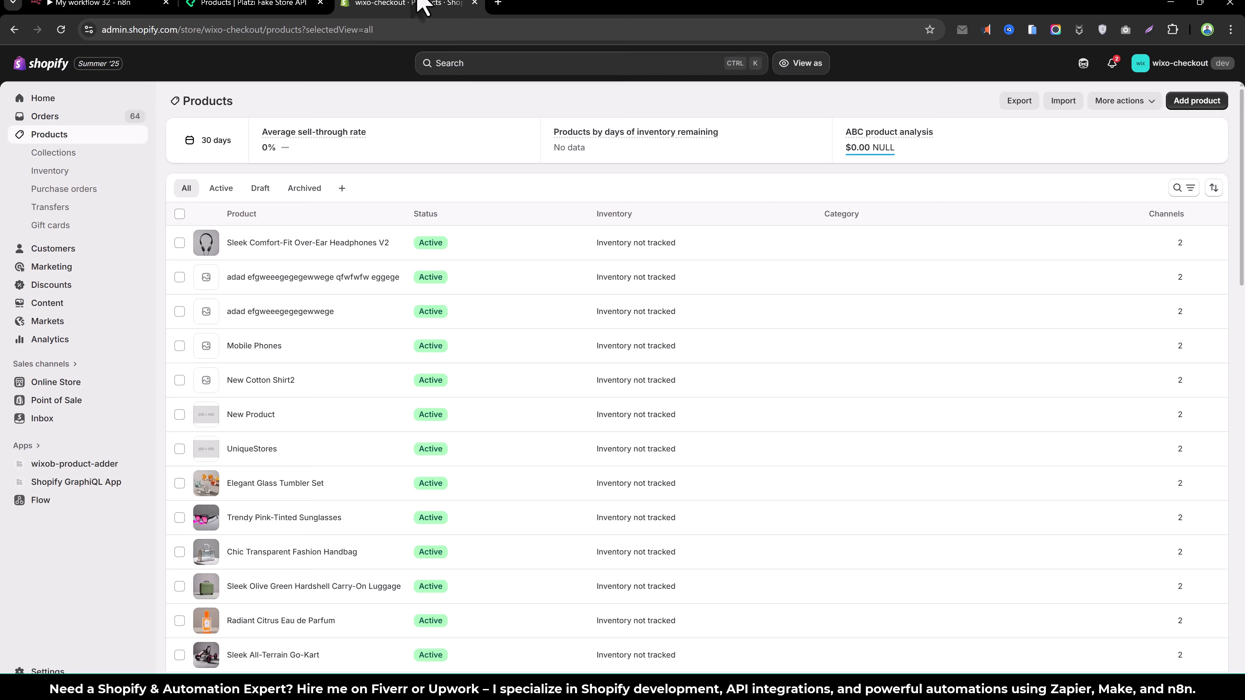
click(180, 215)
scroll(272, 265, down, 15)
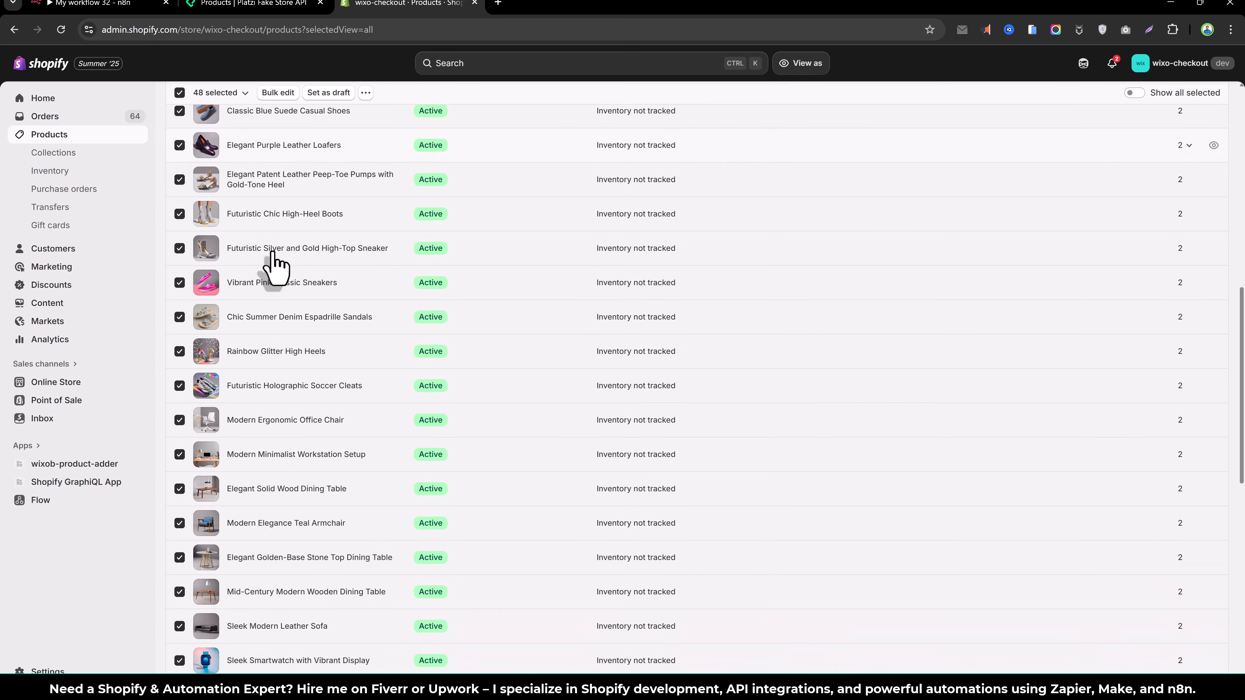
scroll(275, 265, up, 15)
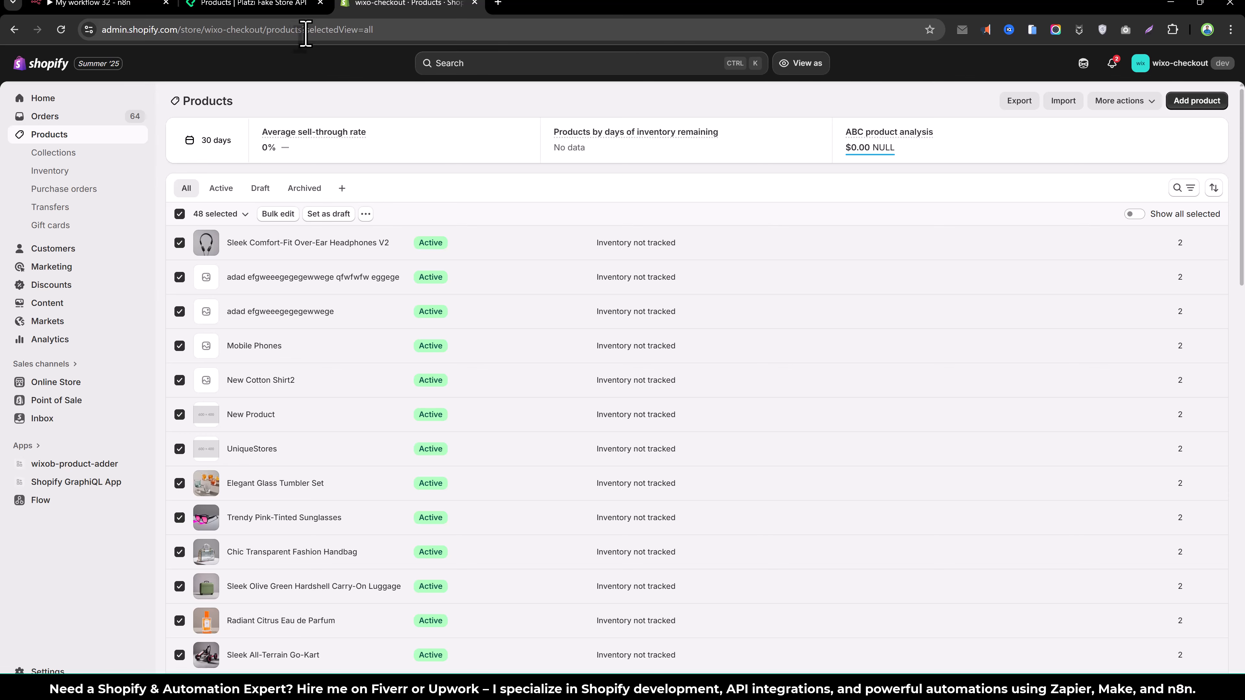
Open the store's products/count.json address, enlarge the page to read the product count and switch back to n8n.
drag(305, 34, 565, 74)
text(/)
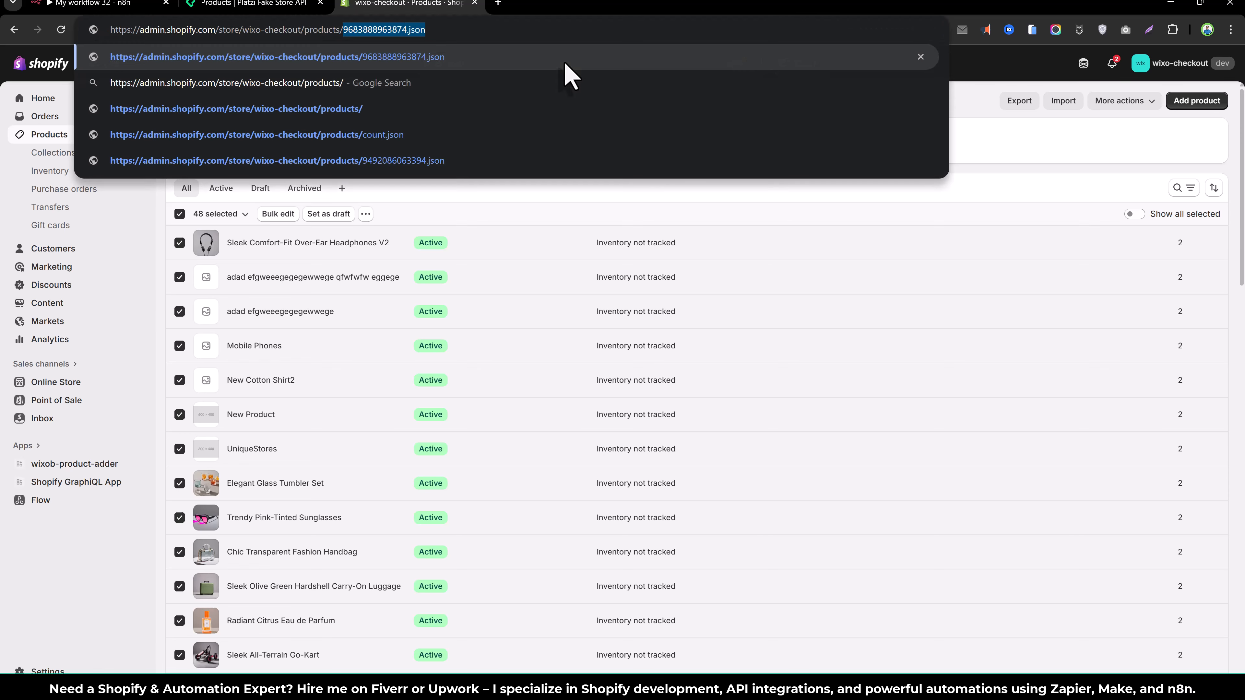
text(count.json)
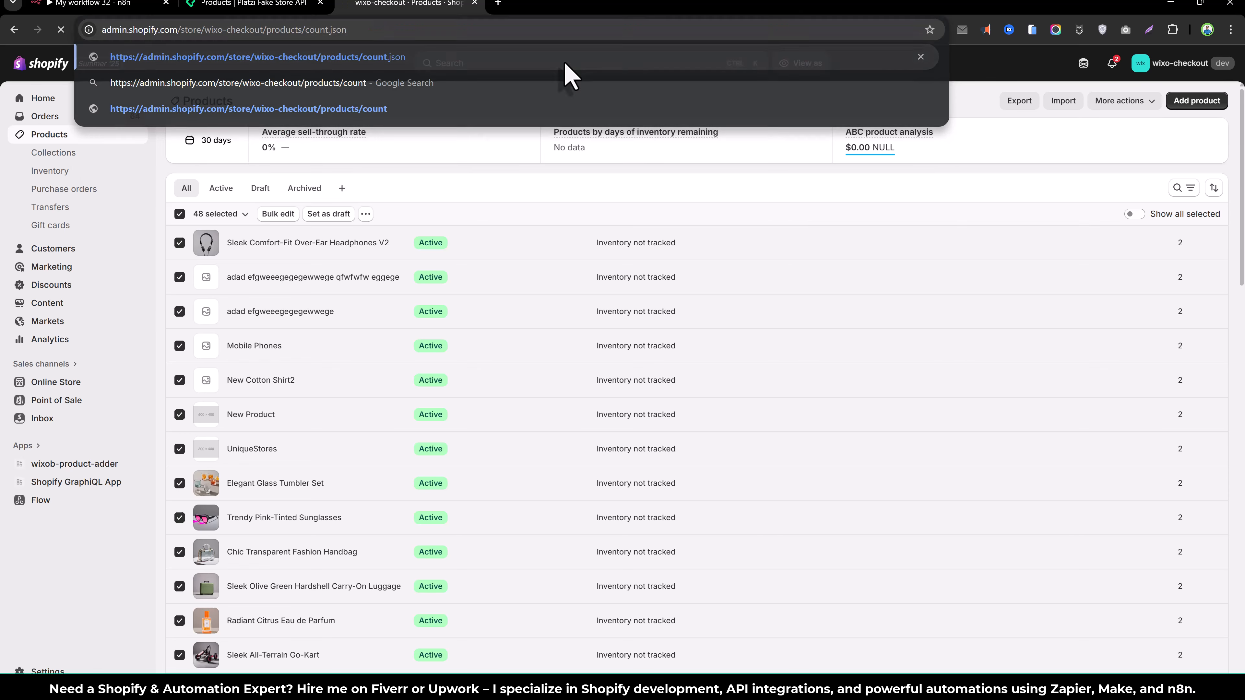
key(Return)
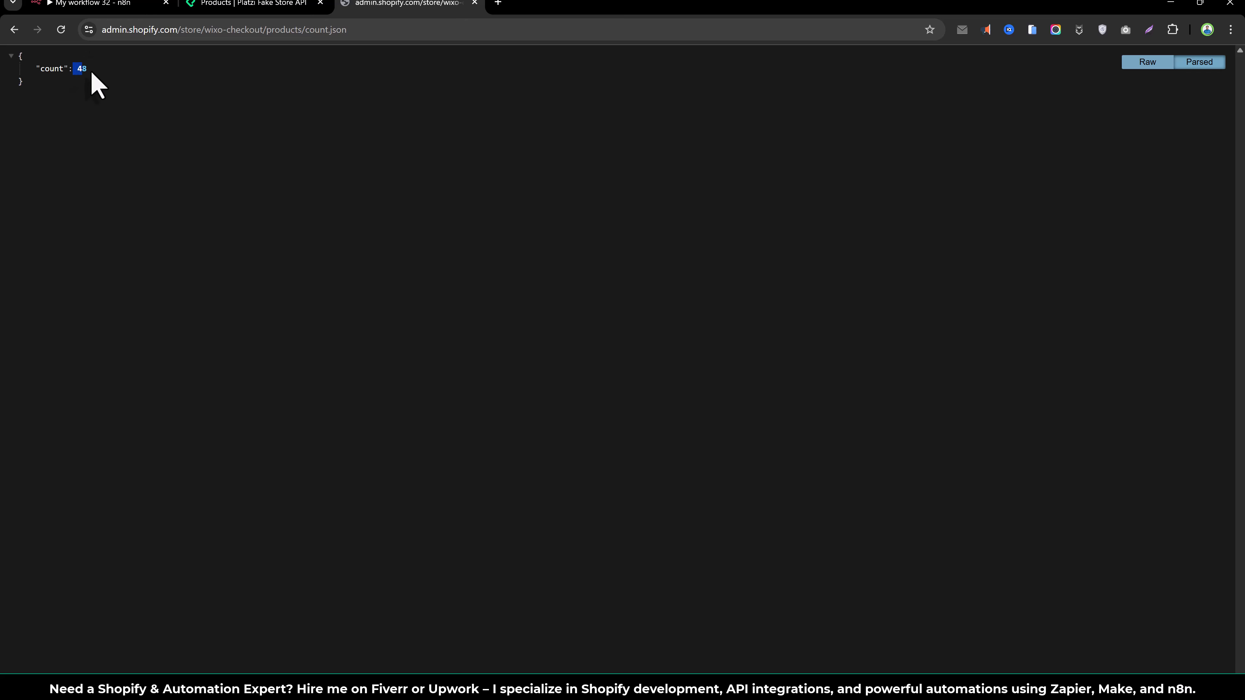
scroll(130, 117, up, 8)
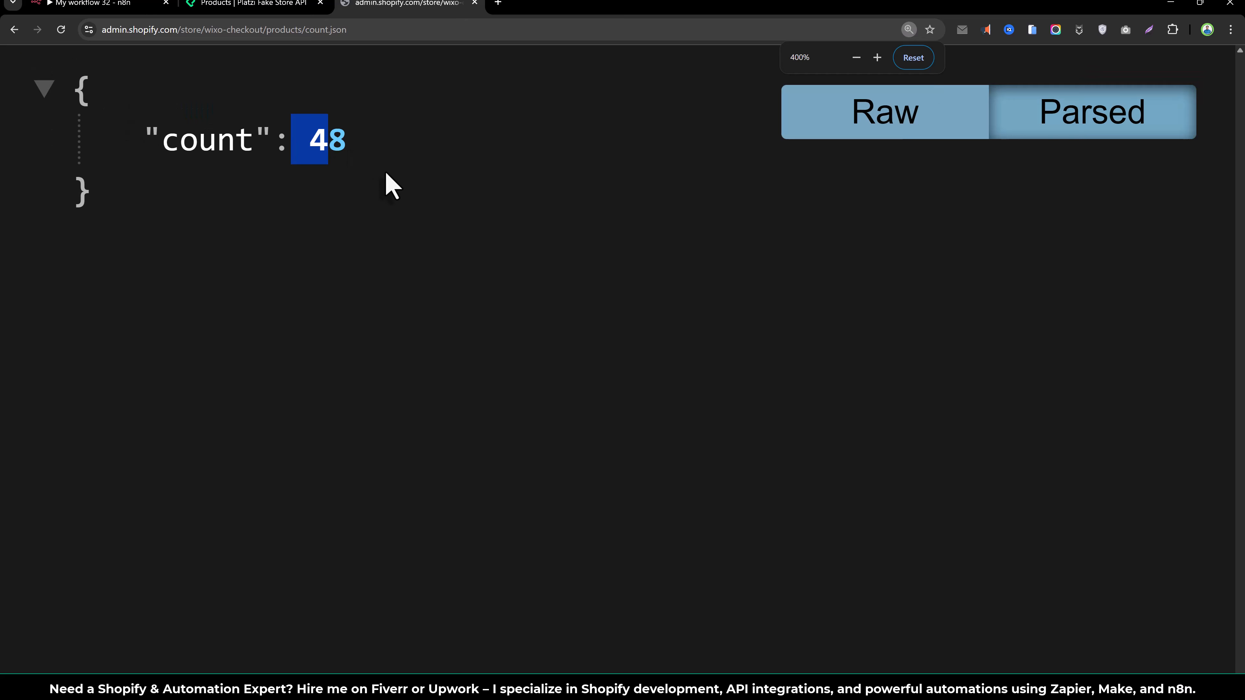
click(400, 165)
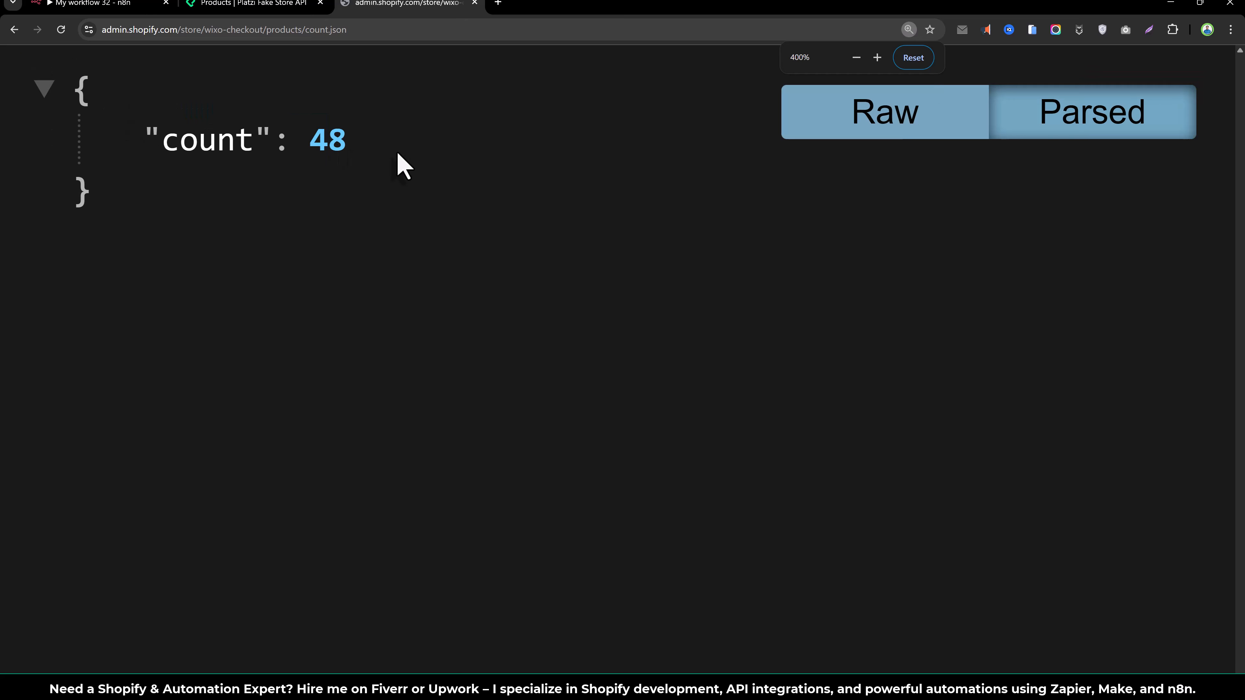
click(62, 6)
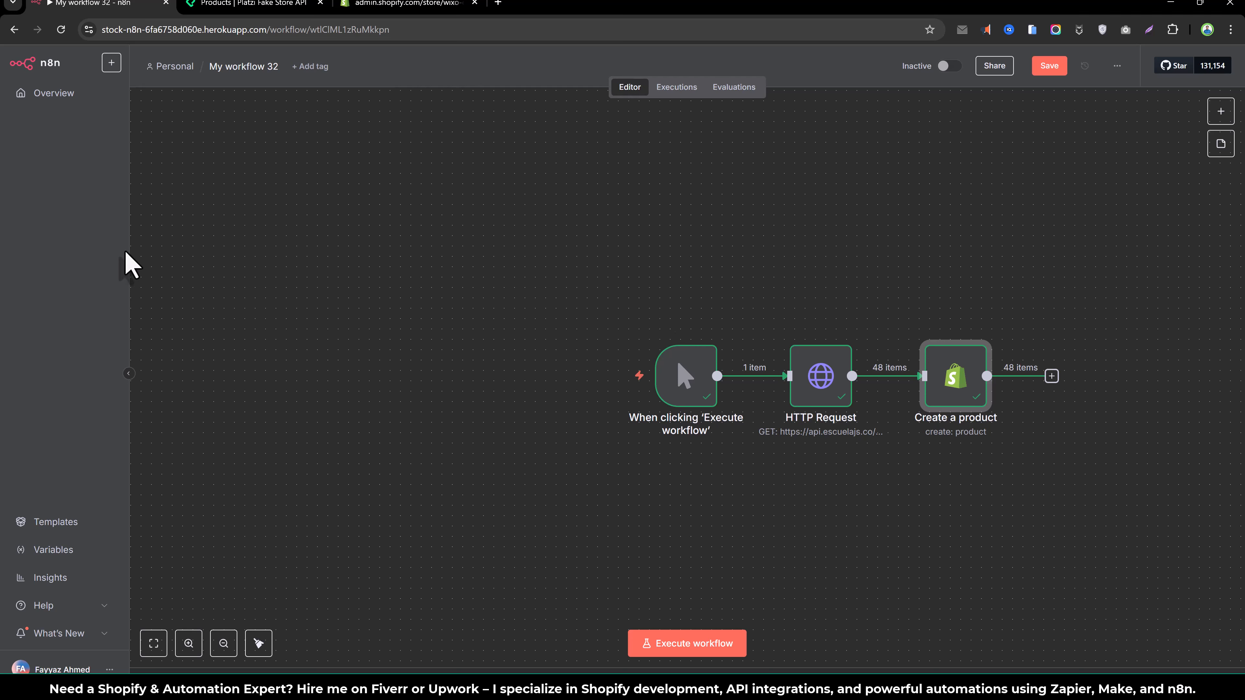